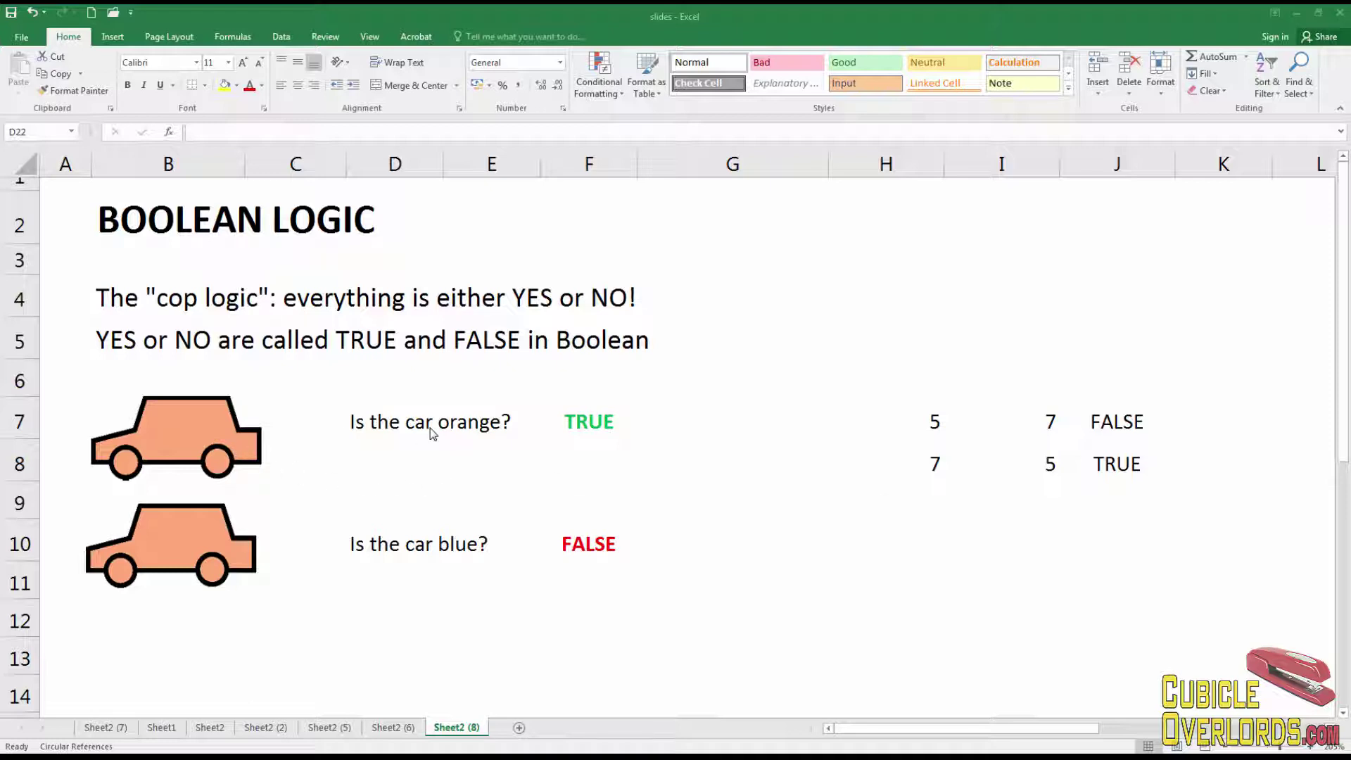
Review the 'Is the car orange?' example and its TRUE answer.
click(392, 431)
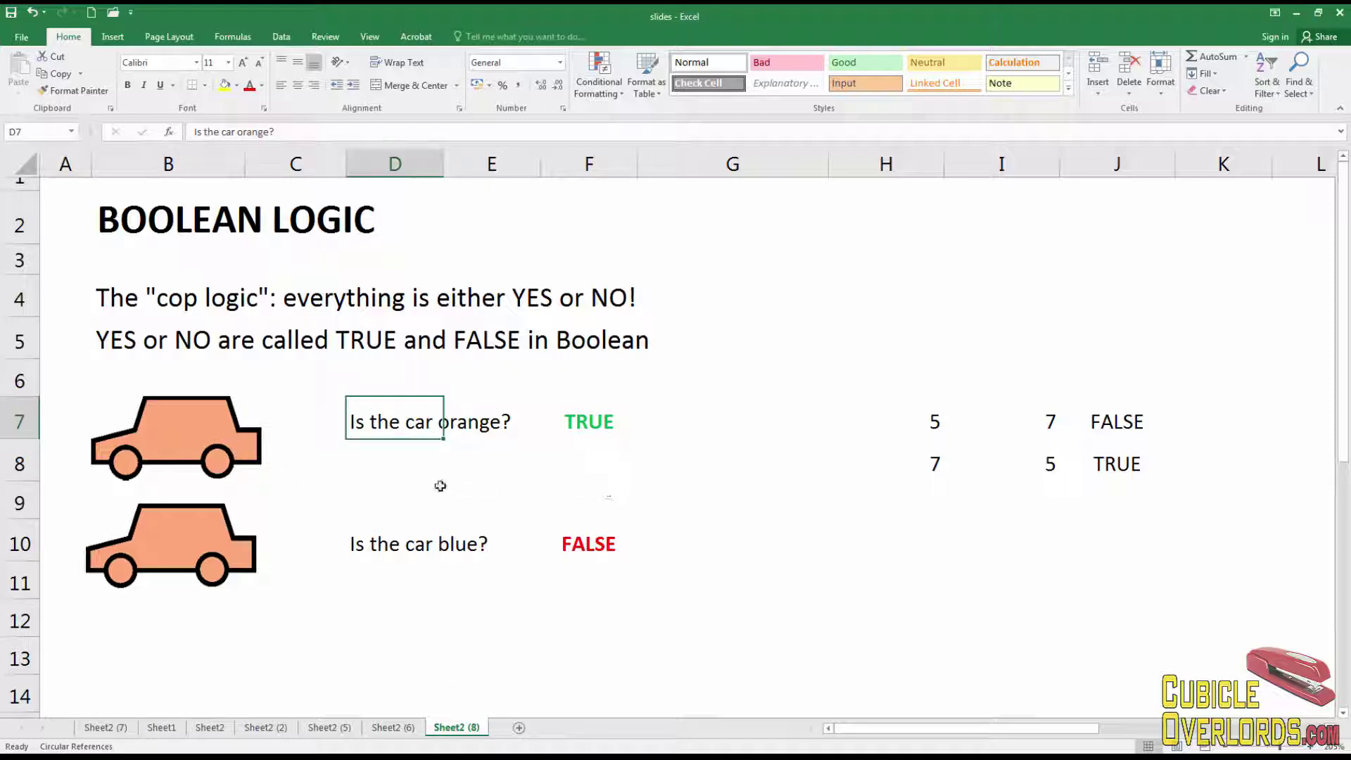
click(178, 426)
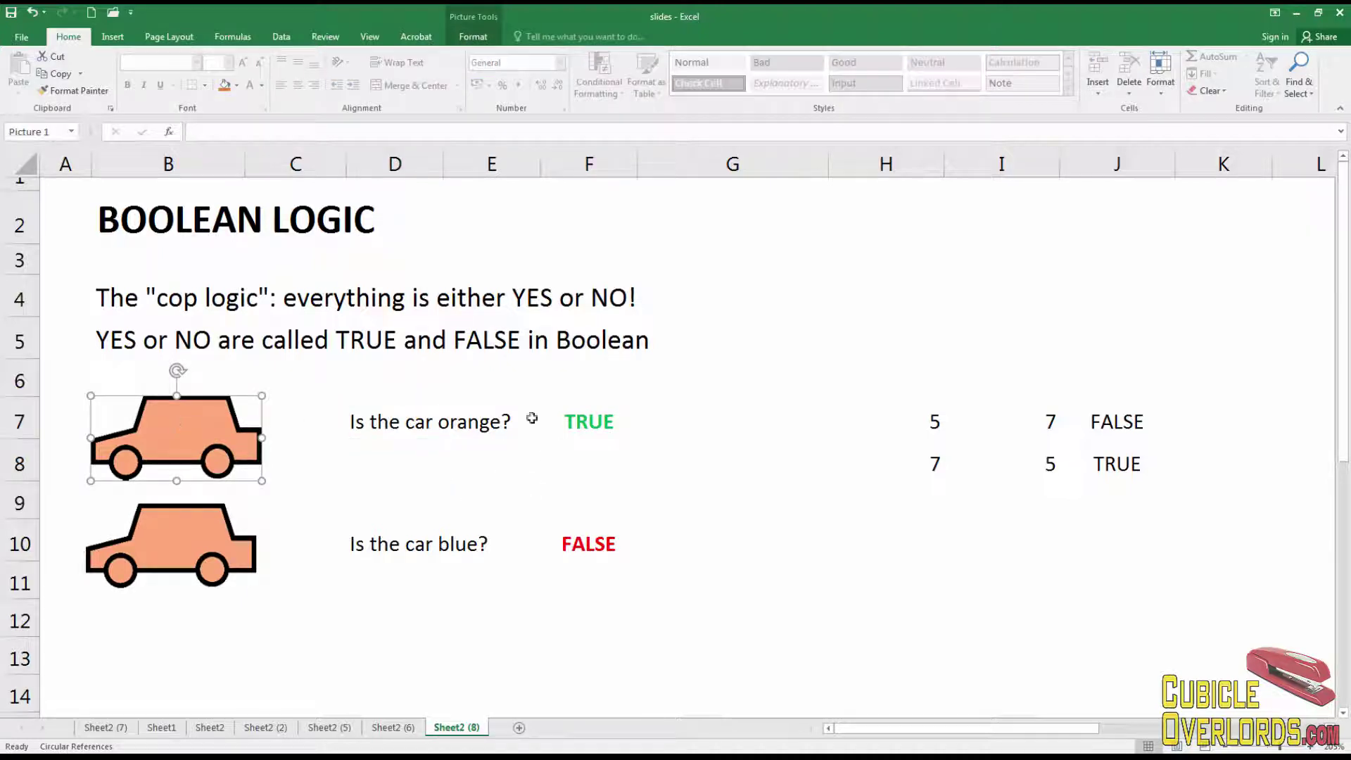
click(584, 421)
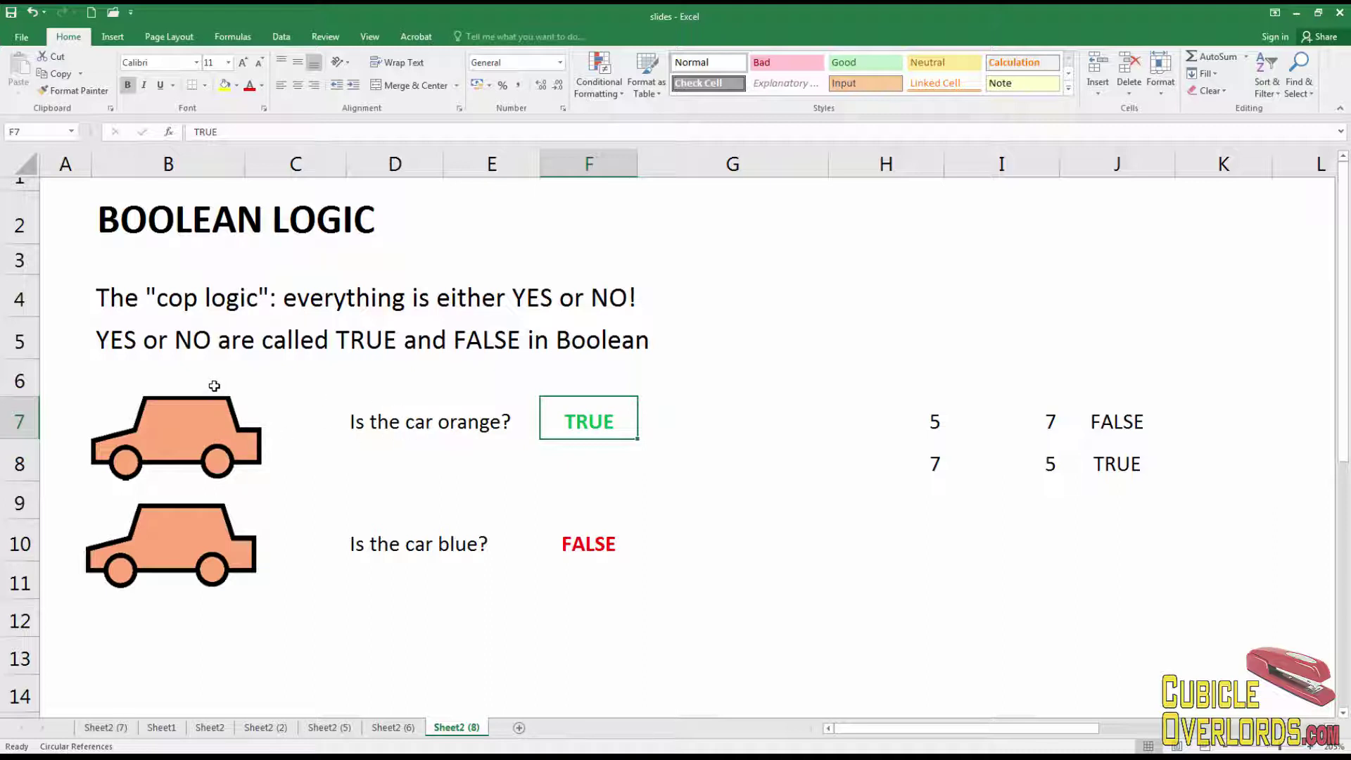
click(622, 389)
click(657, 422)
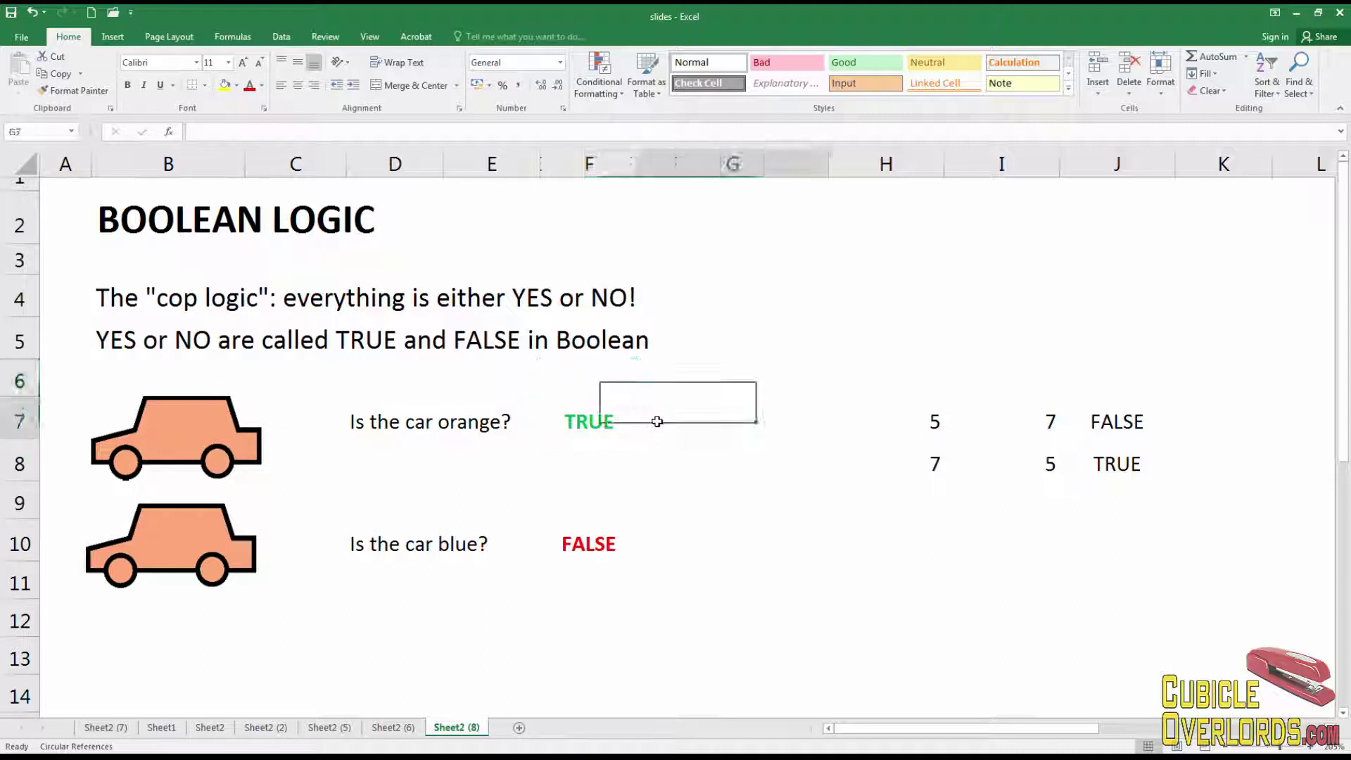
click(584, 424)
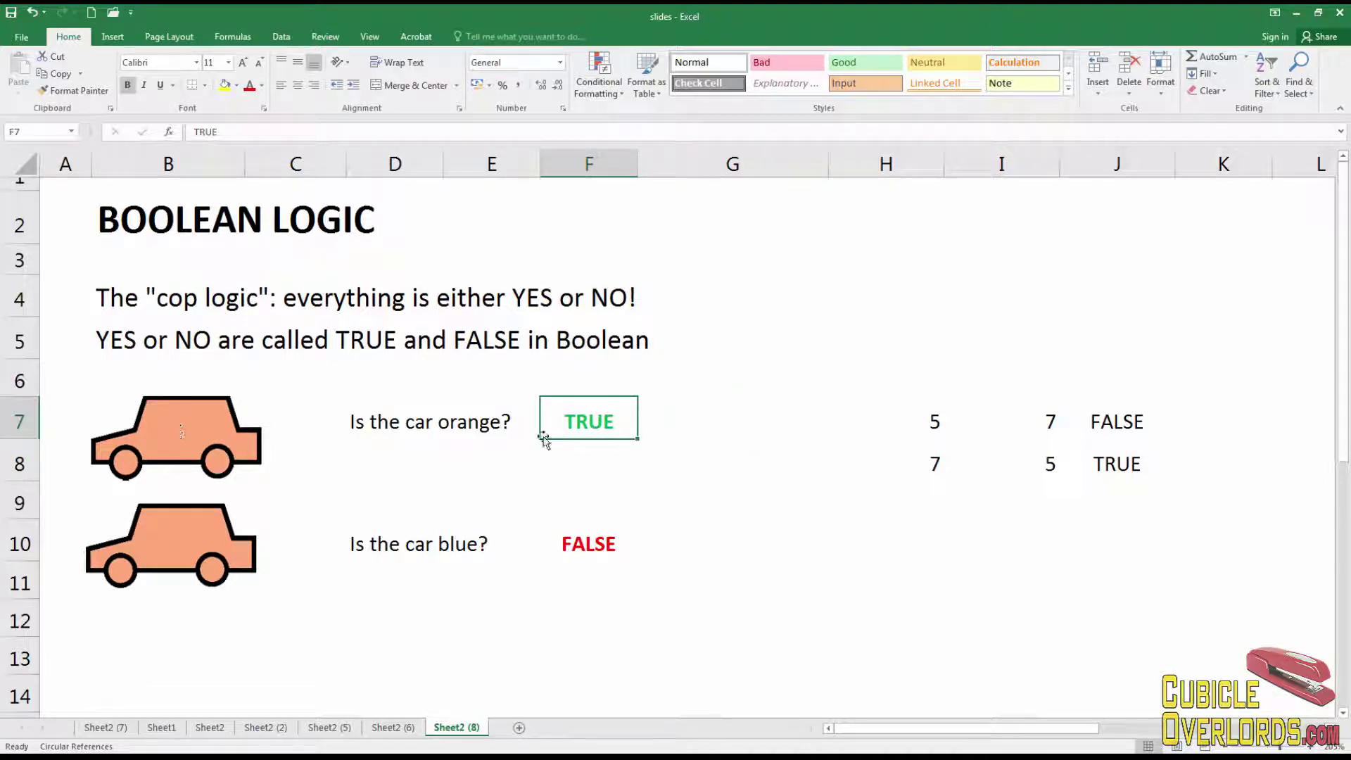
Compare the blue car question's FALSE answer with the orange car's TRUE answer in F7.
click(367, 539)
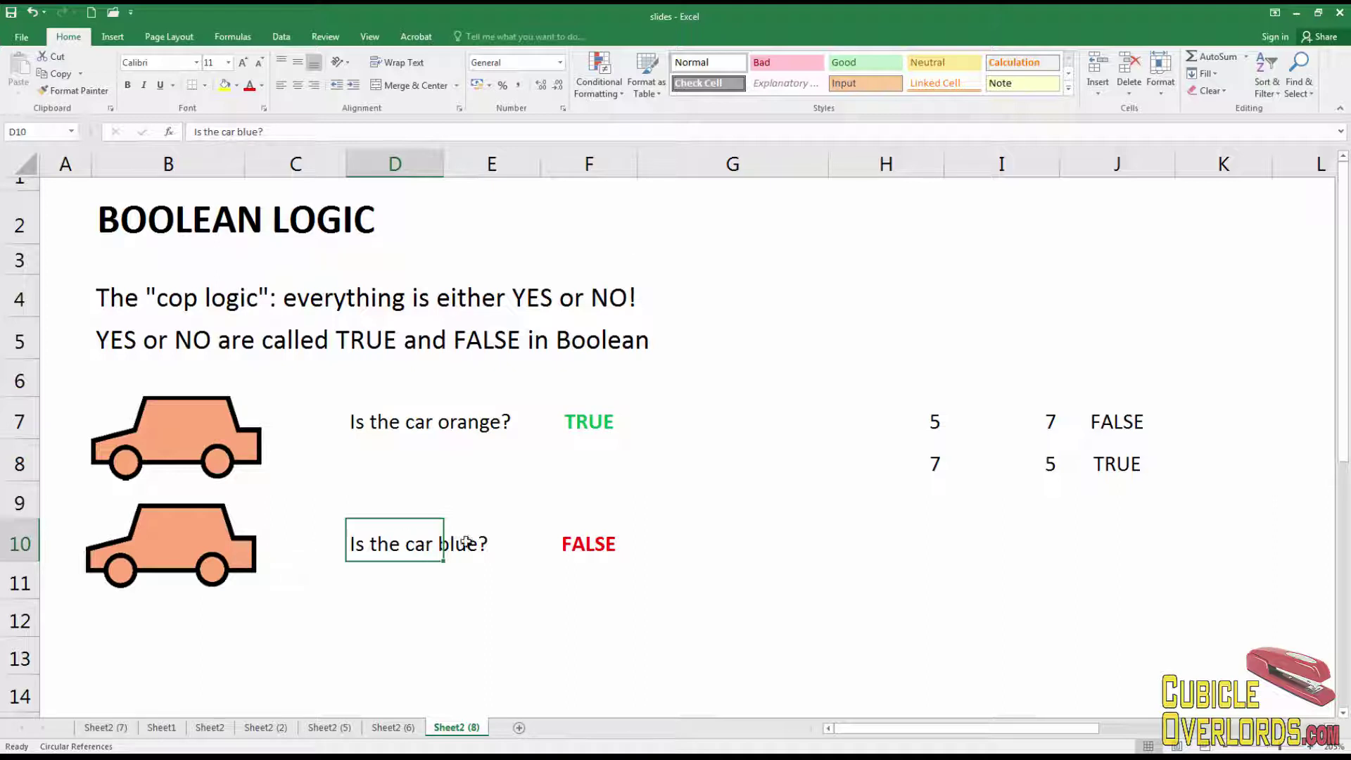
click(589, 546)
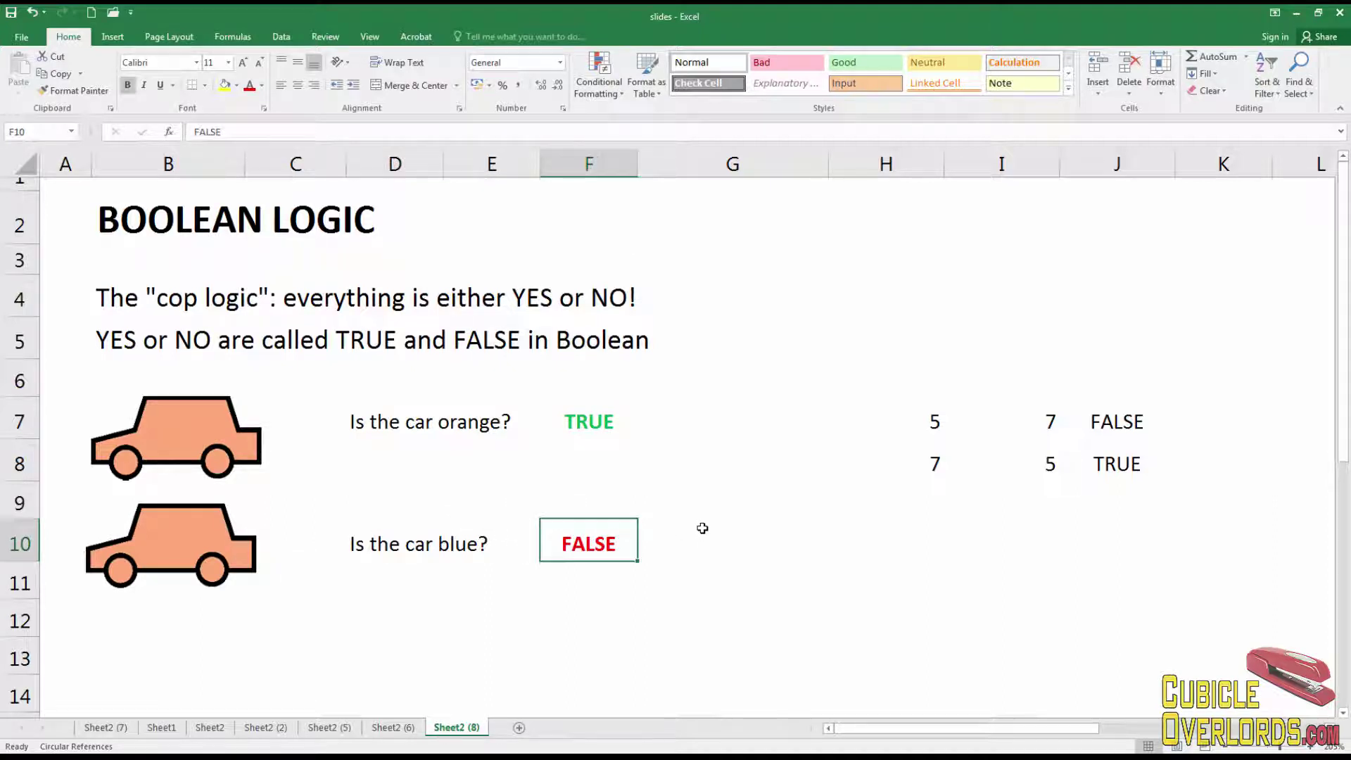
click(419, 422)
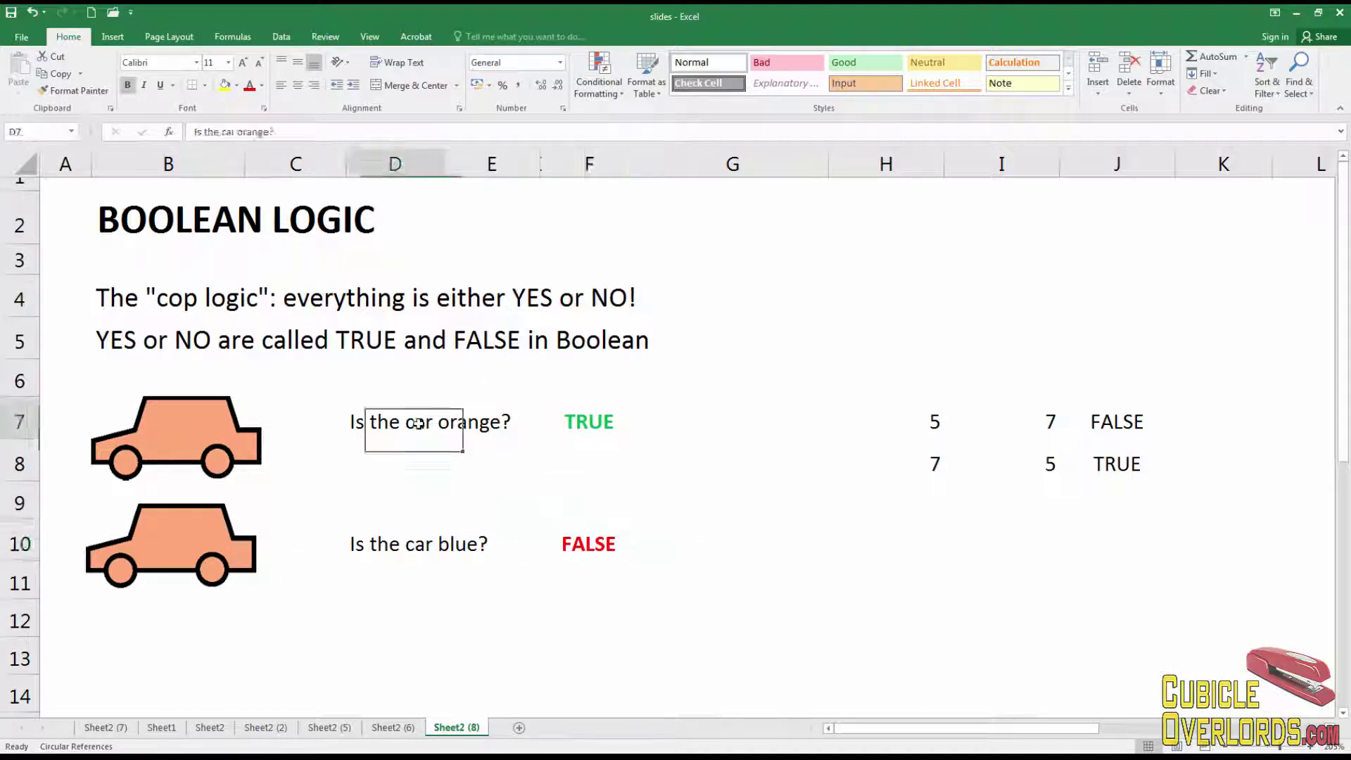
click(395, 531)
click(389, 425)
click(376, 528)
click(591, 422)
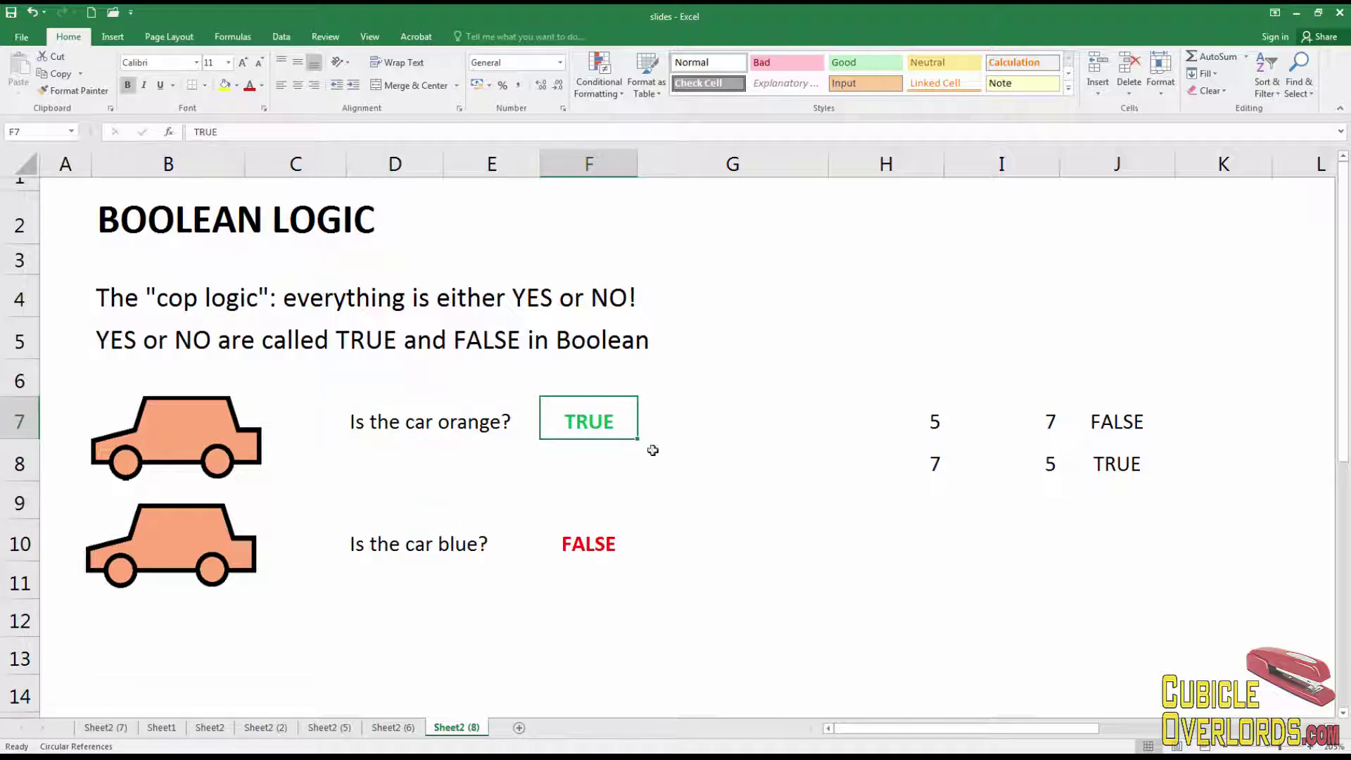
Inspect J7's comparison formula against H7 (5) and I7 (7), leaving it unchanged.
click(915, 421)
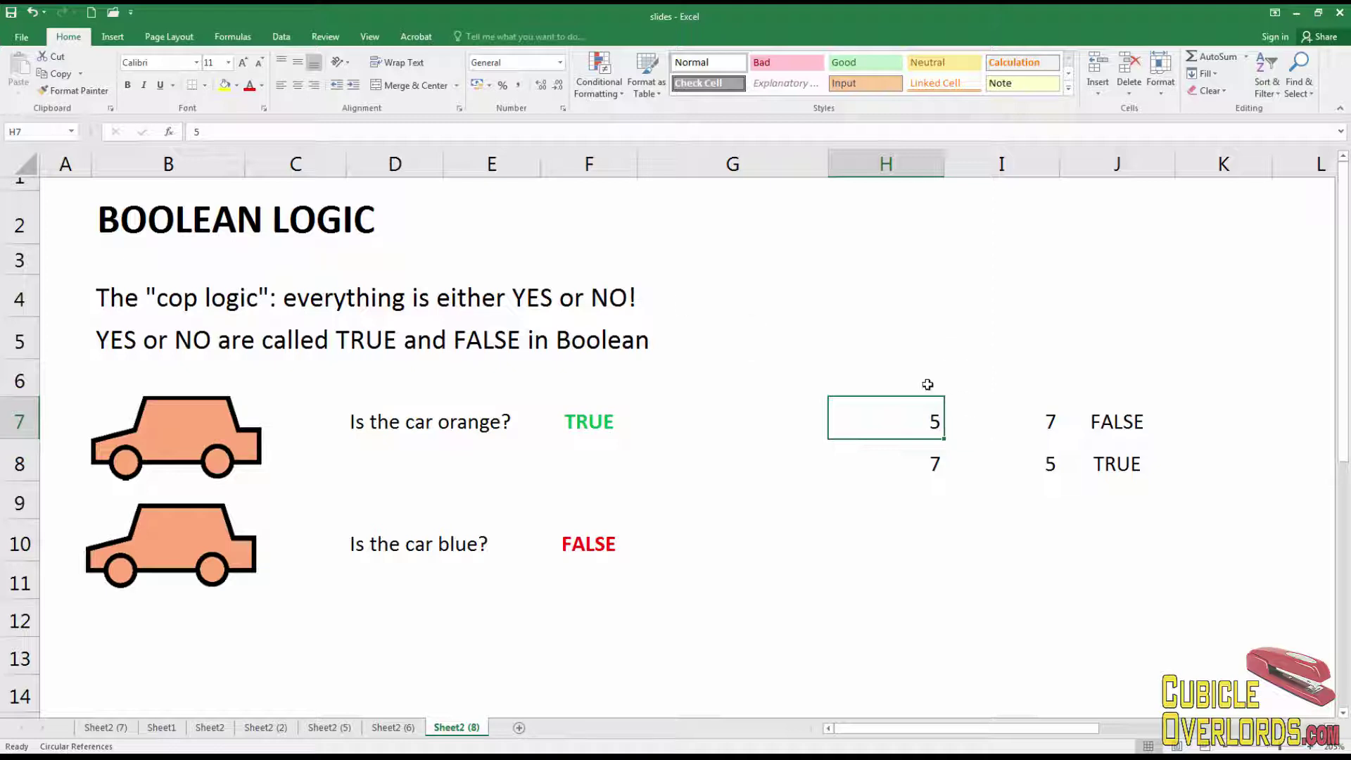
click(1017, 422)
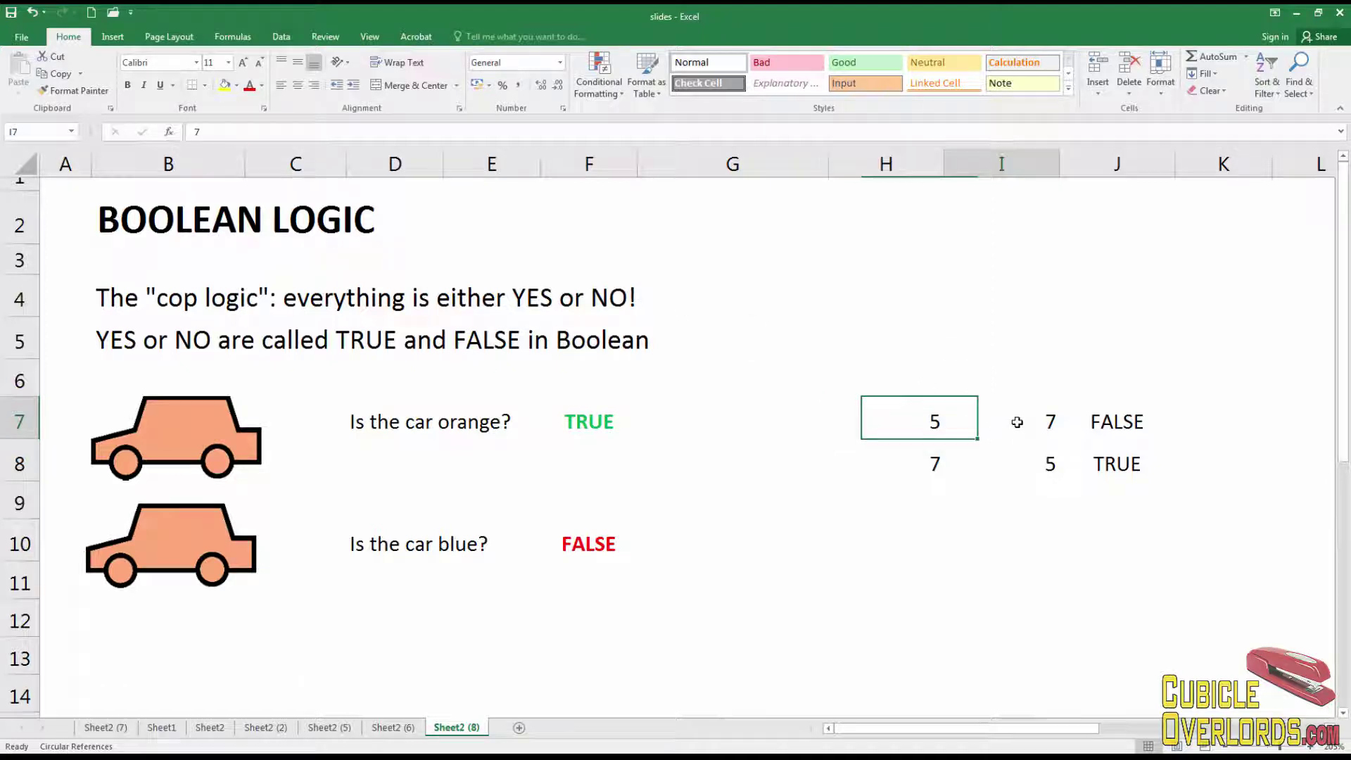
click(1116, 422)
key(F2)
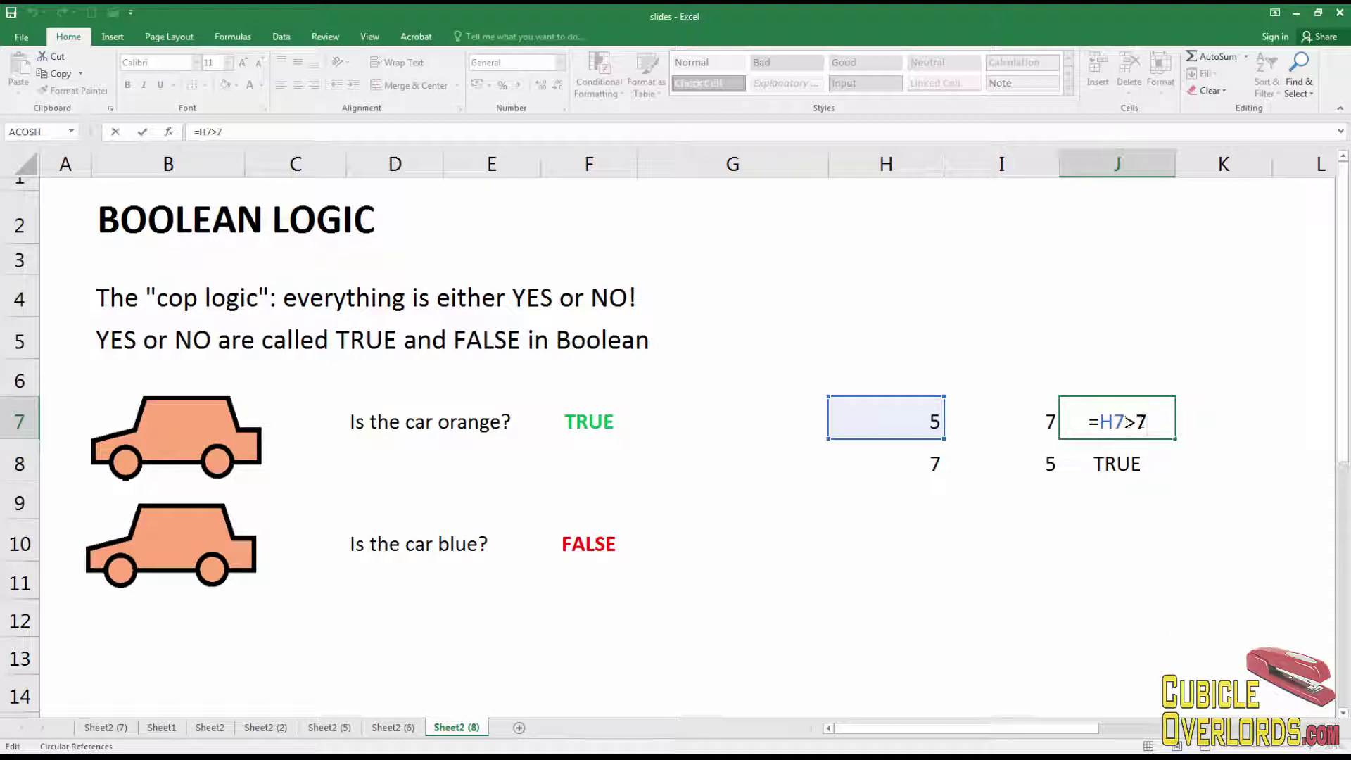
click(1096, 421)
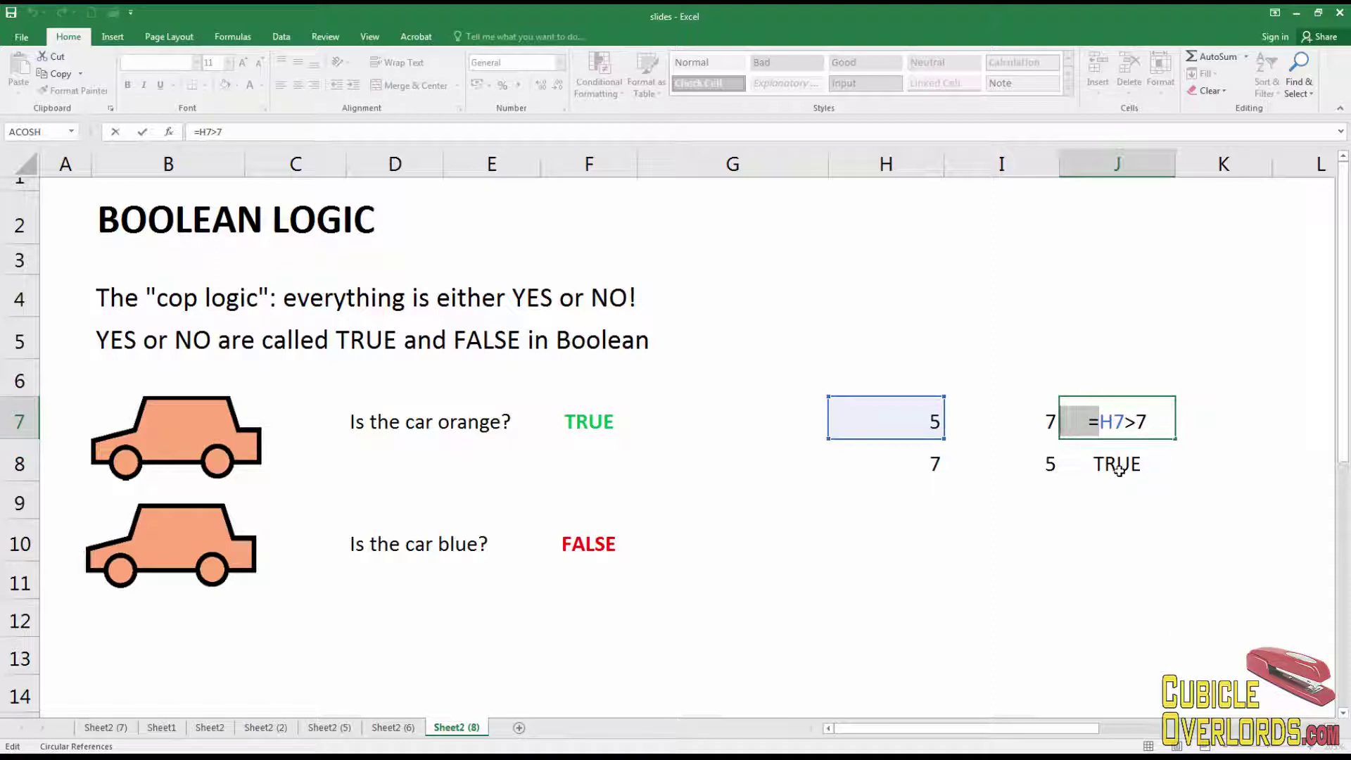
click(1129, 421)
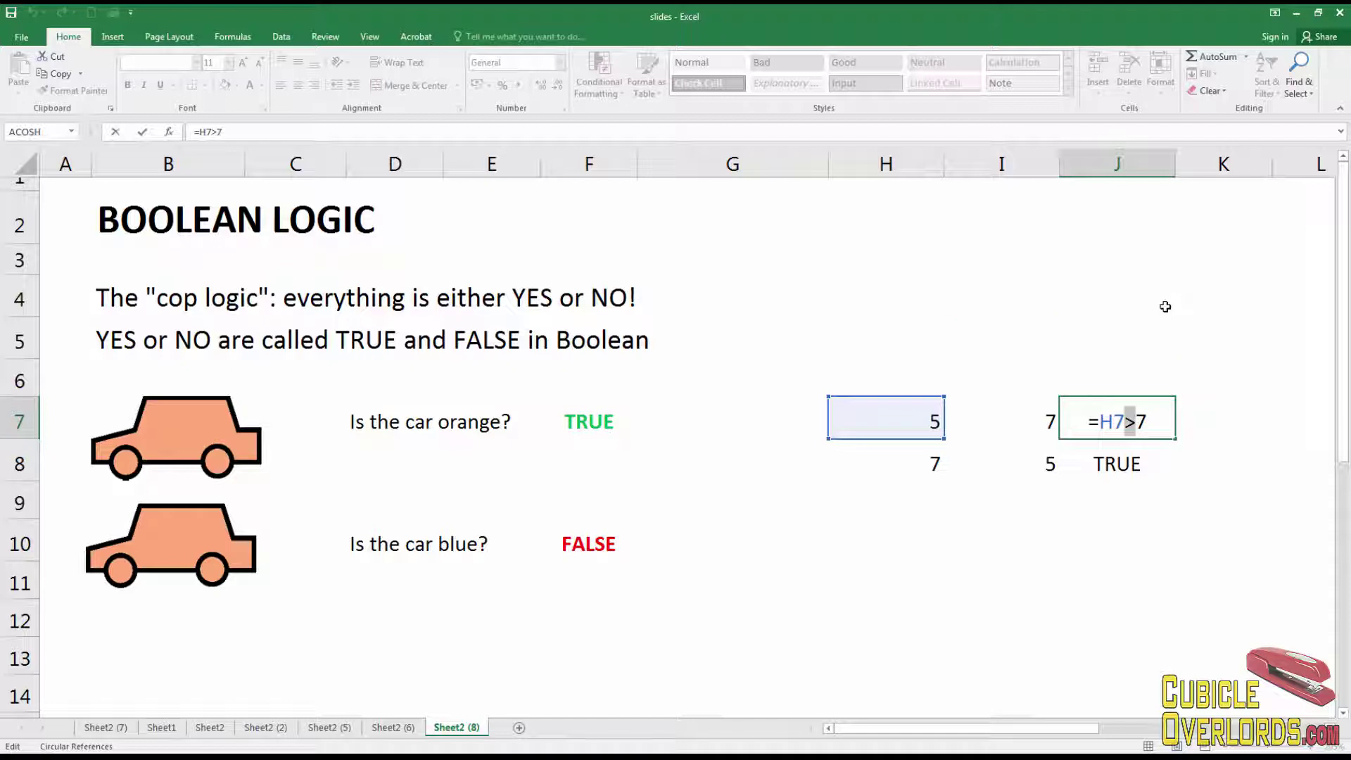
click(1102, 420)
key(ctrl+Return)
Re-open and confirm J7's formula so it shows FALSE for 5 versus 7.
click(916, 420)
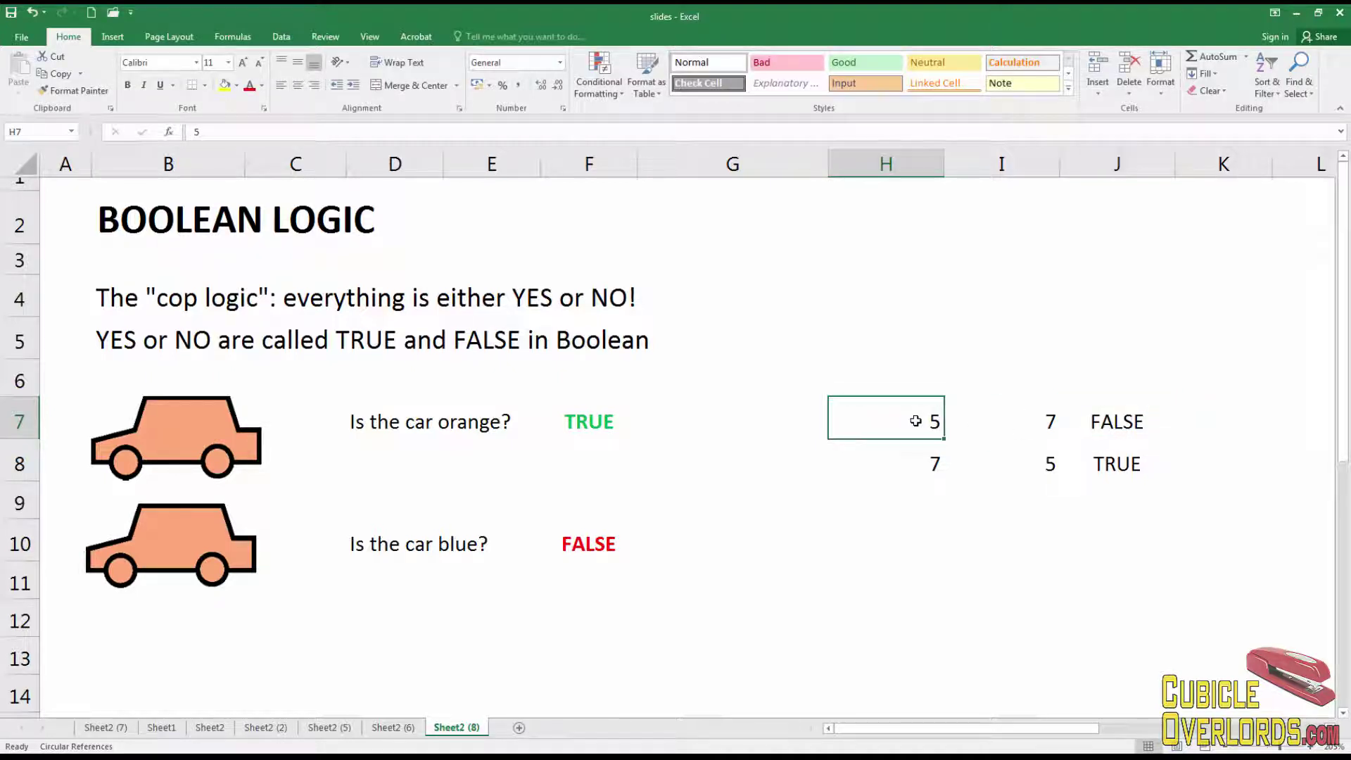
click(1123, 421)
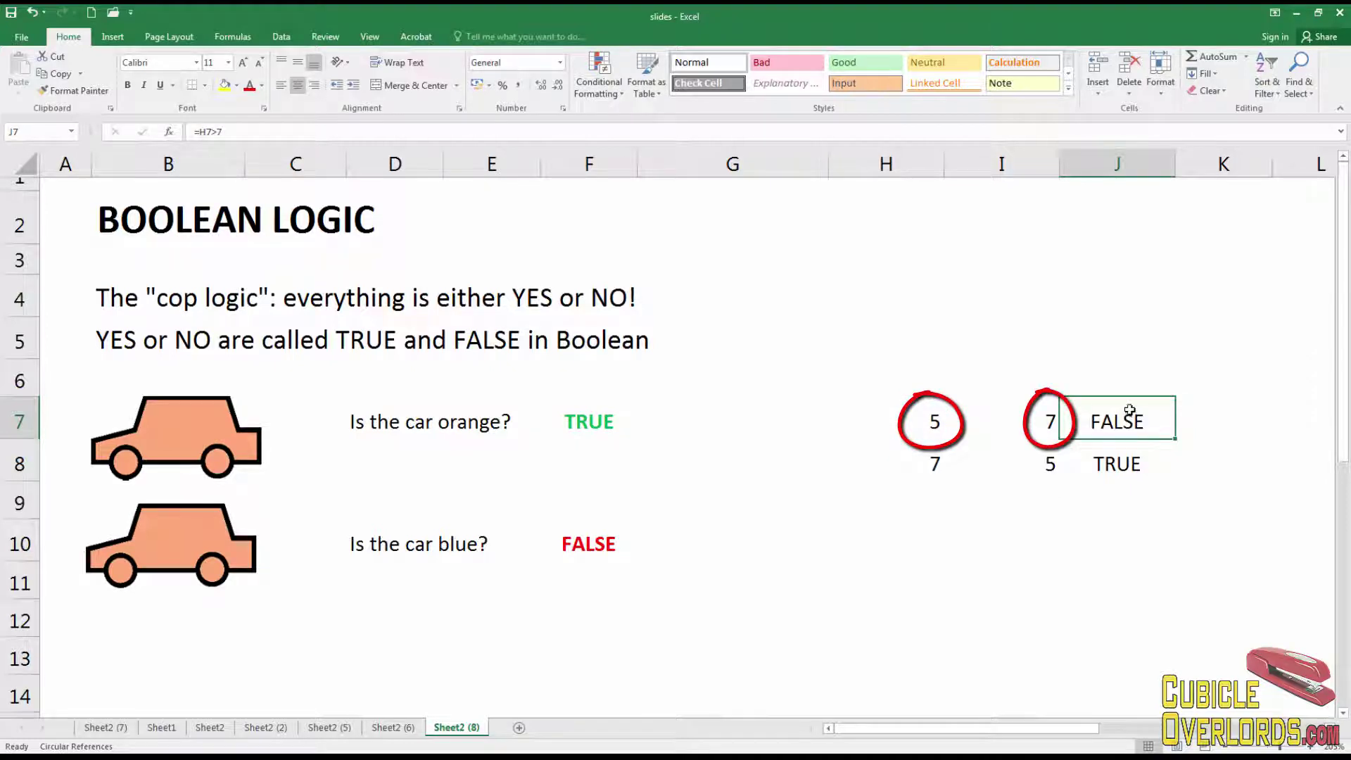
double_click(1140, 416)
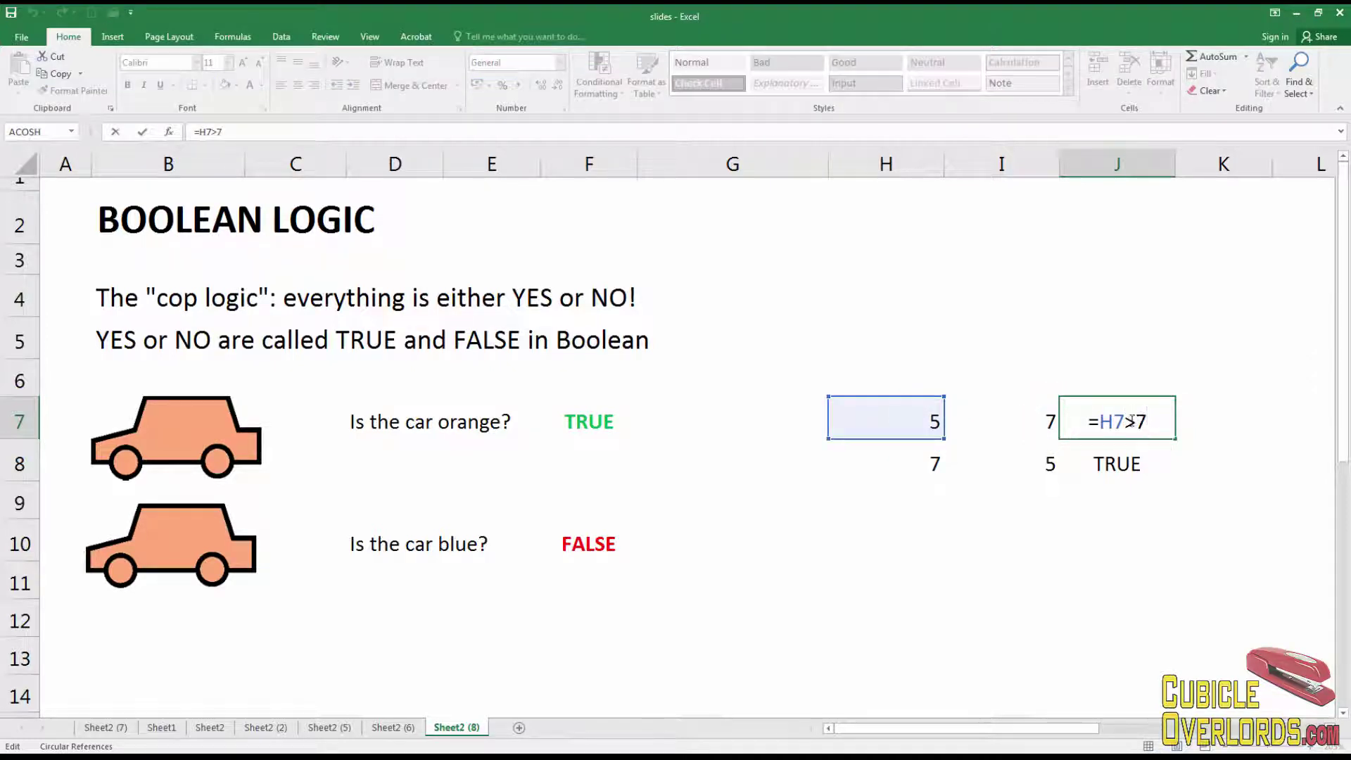
key(ctrl+Return)
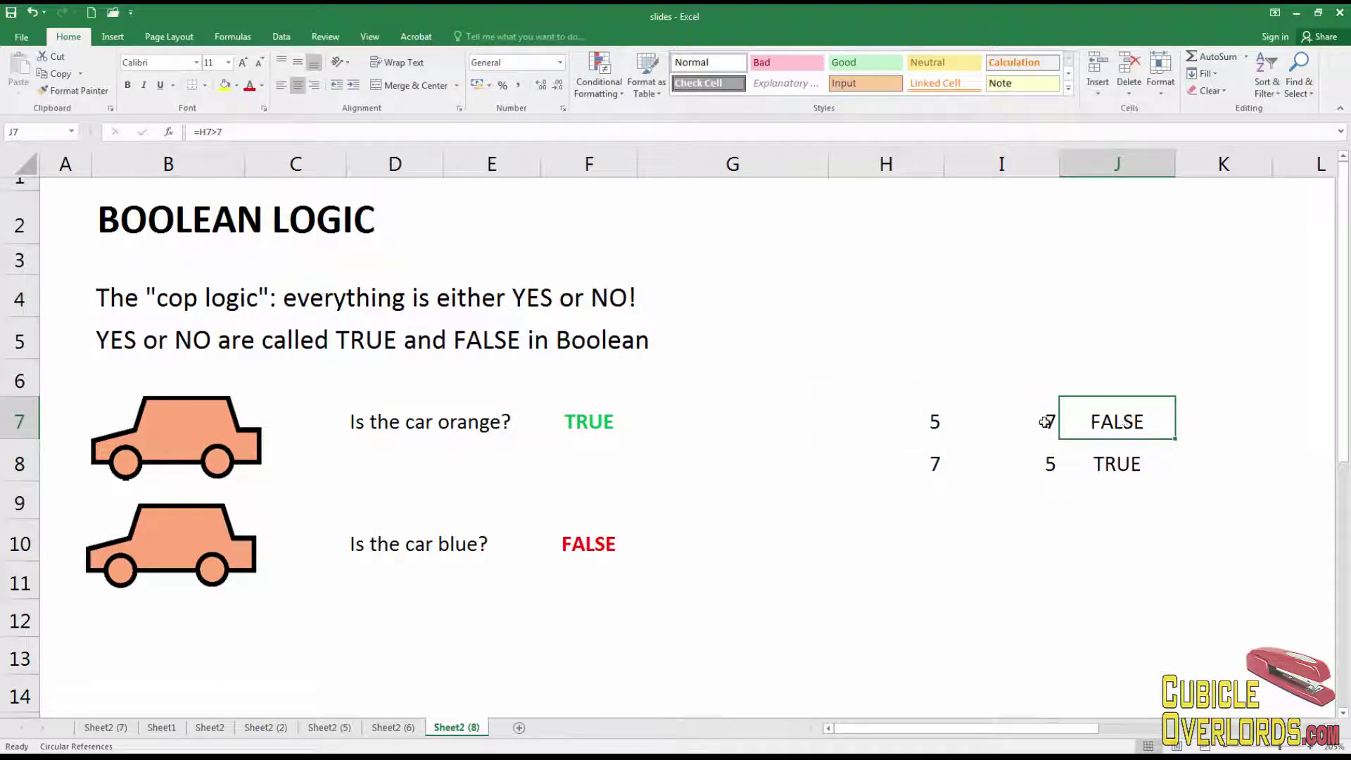
click(943, 422)
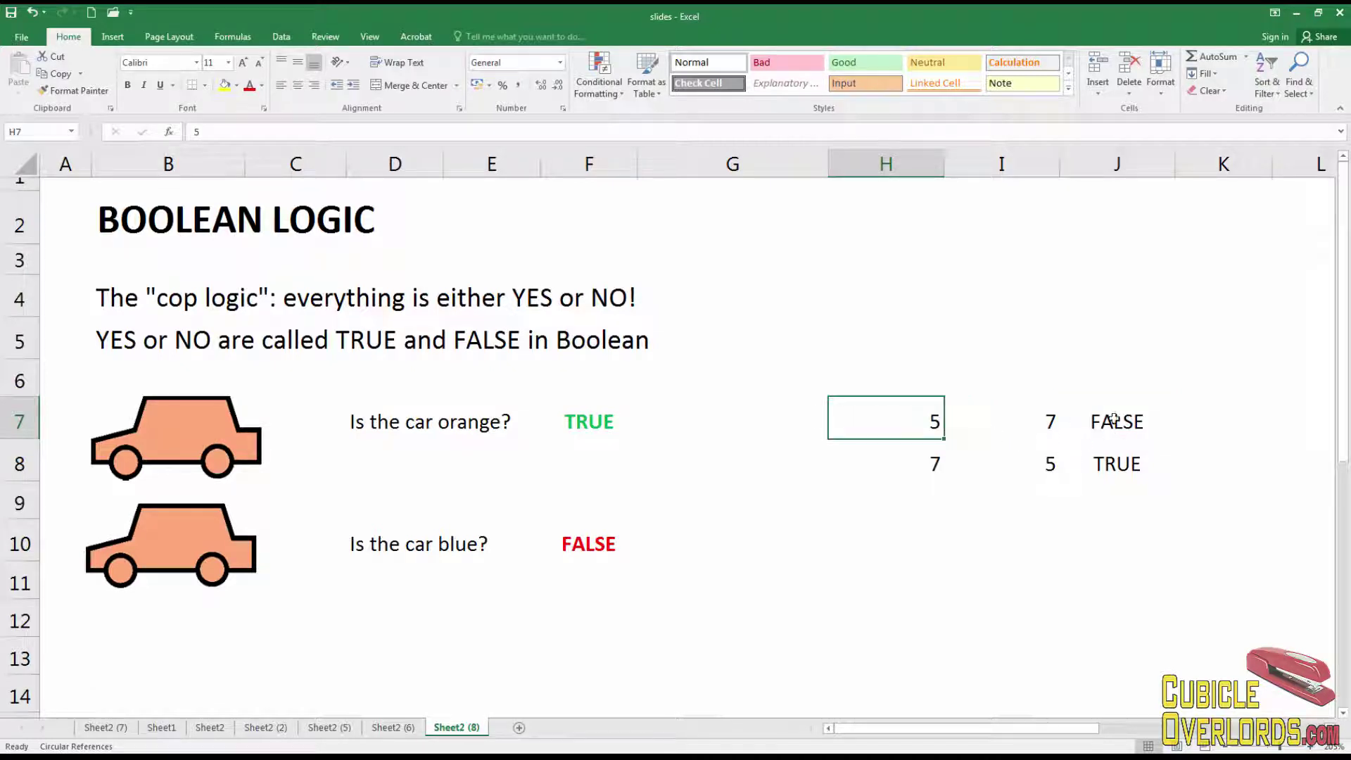
Confirm the =H8>I8 formula in J8, which returns TRUE, and select H8.
click(1121, 466)
key(F2)
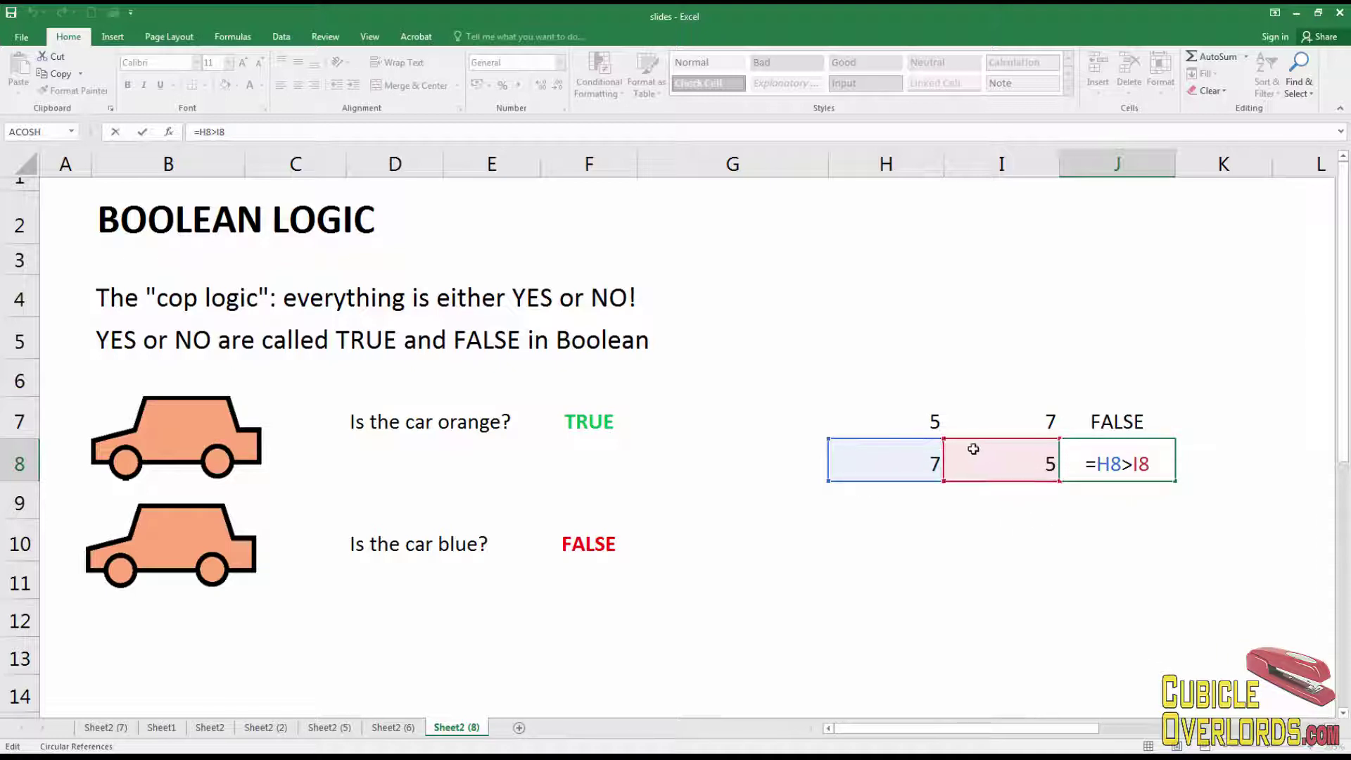
key(ctrl+Return)
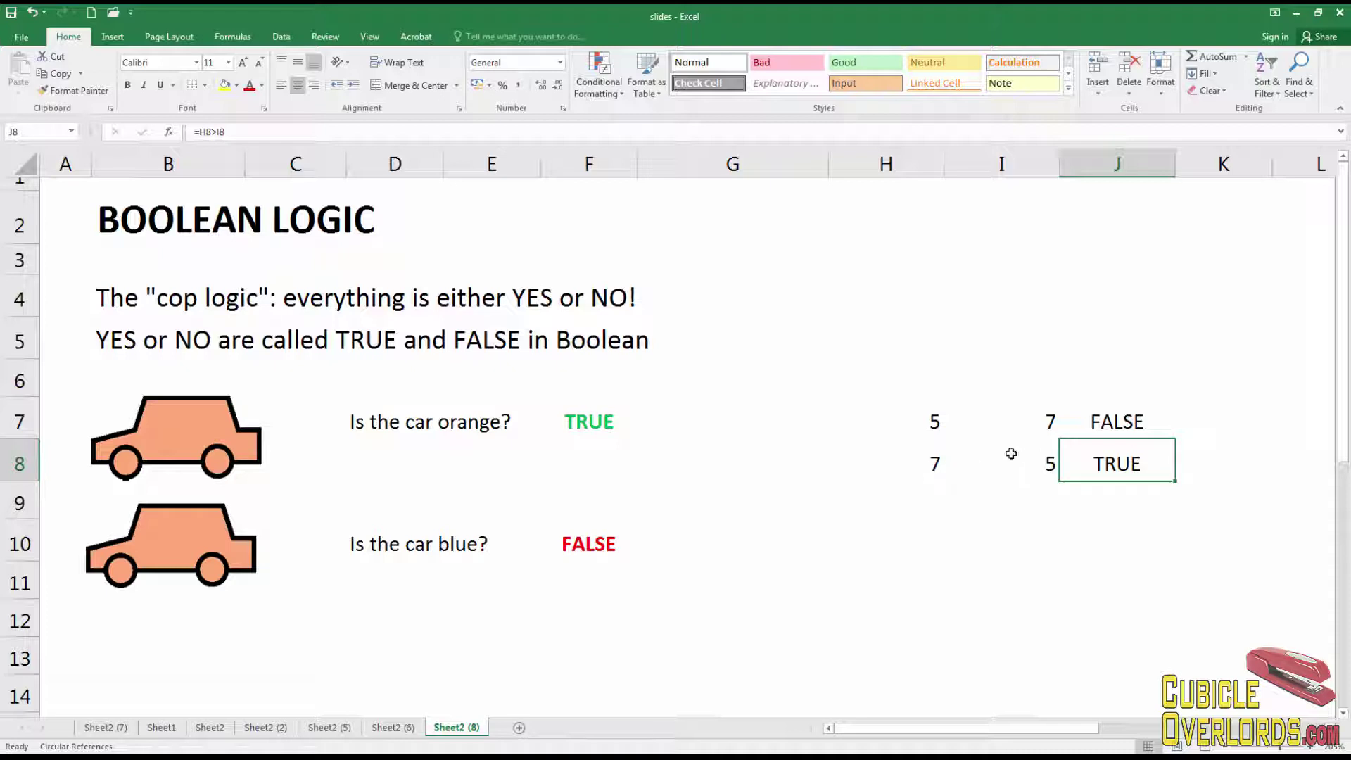
click(940, 462)
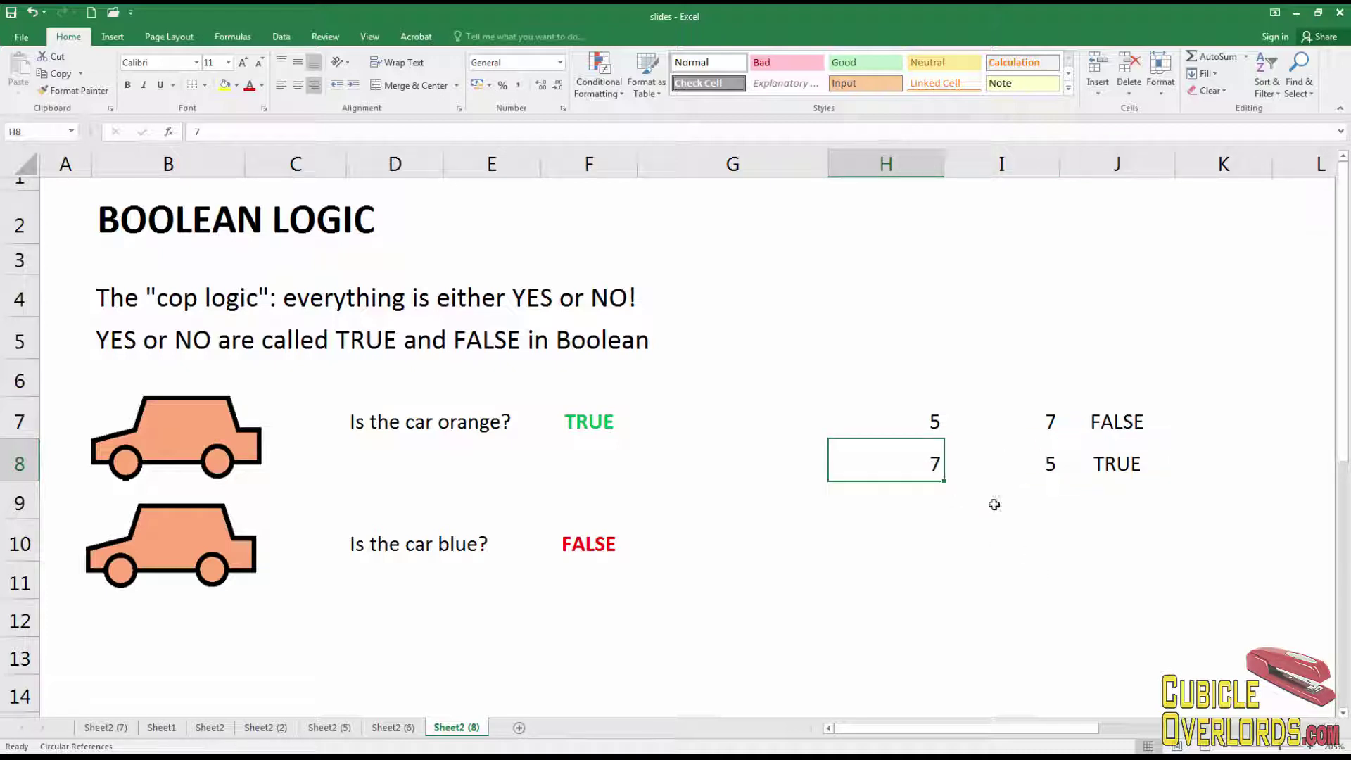
Enter 5 in H8 and compare it with I8's value to check J8's result.
text(5)
key(Return)
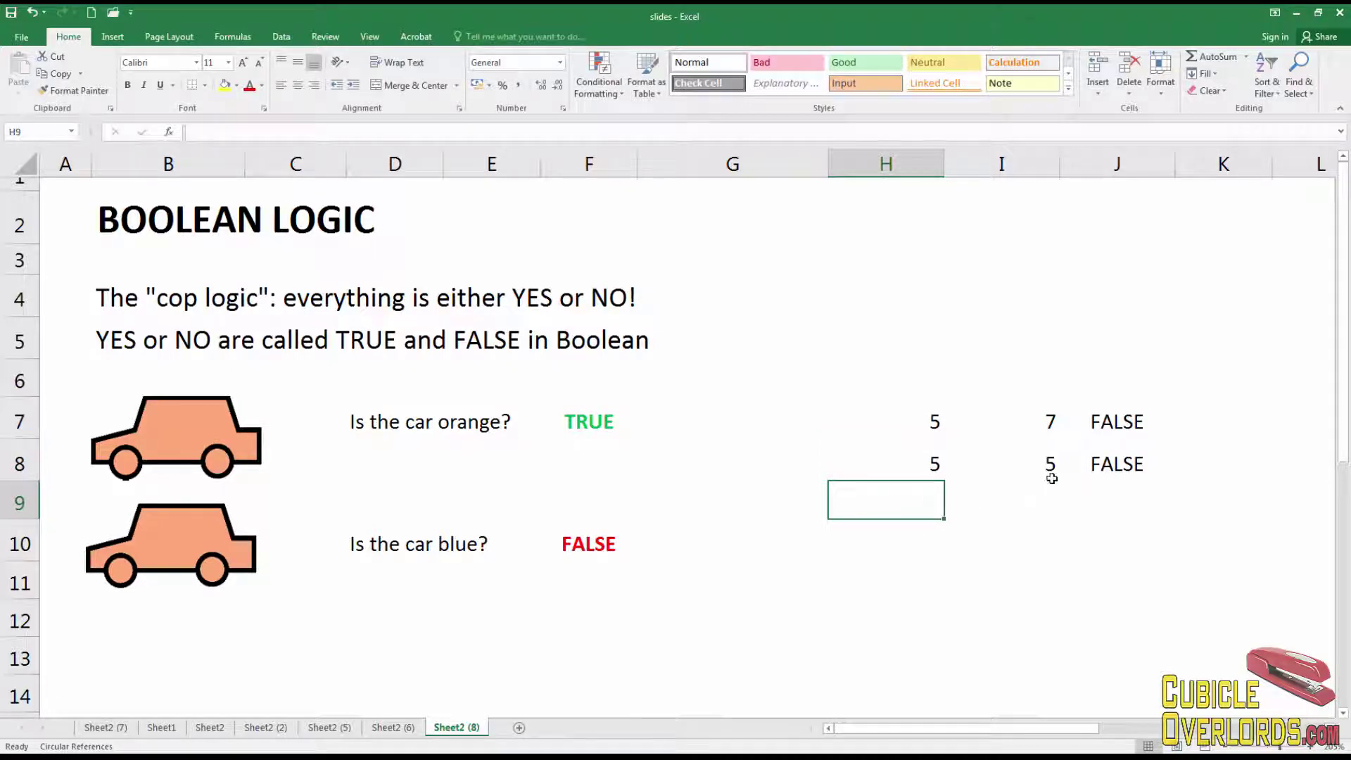
click(1116, 463)
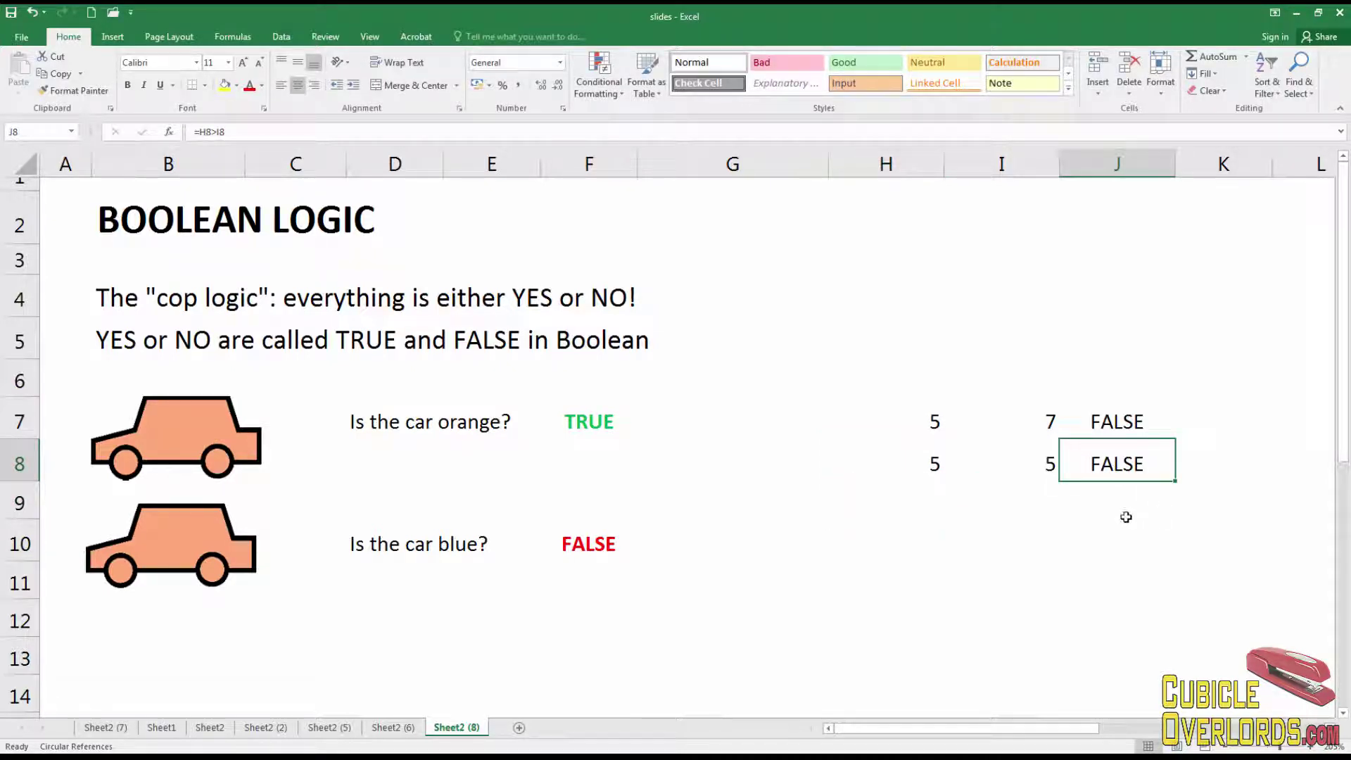
click(937, 473)
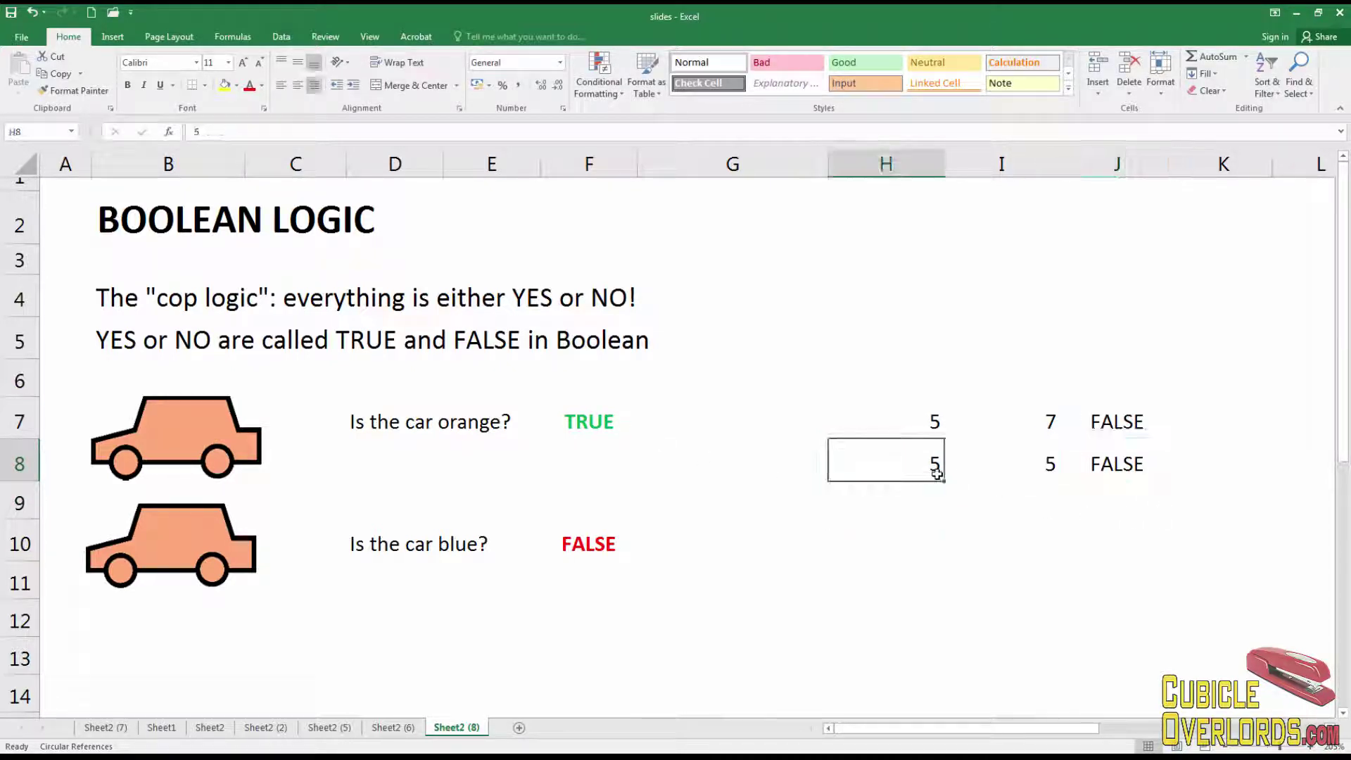
click(1044, 465)
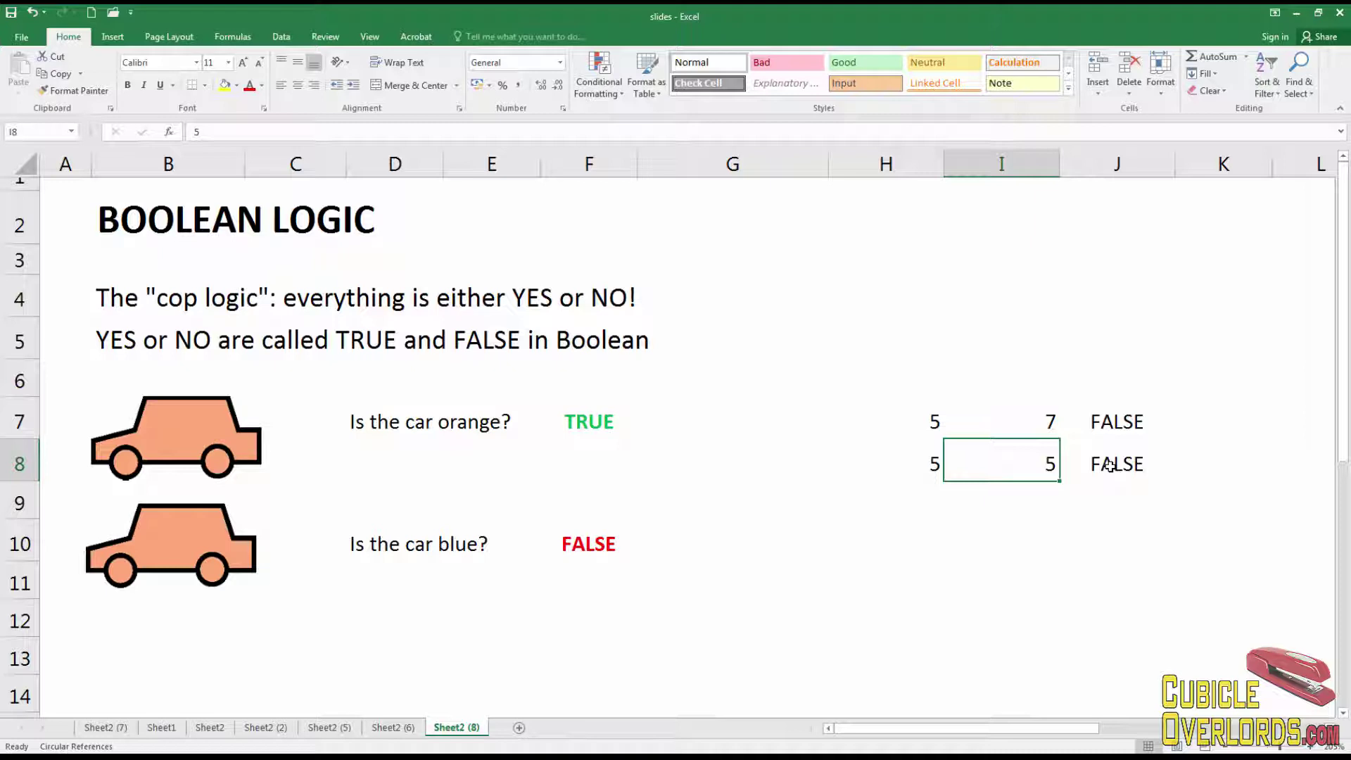
Change H8 to 5,001 so J8 returns TRUE, then start typing 5 in H8.
key(Left)
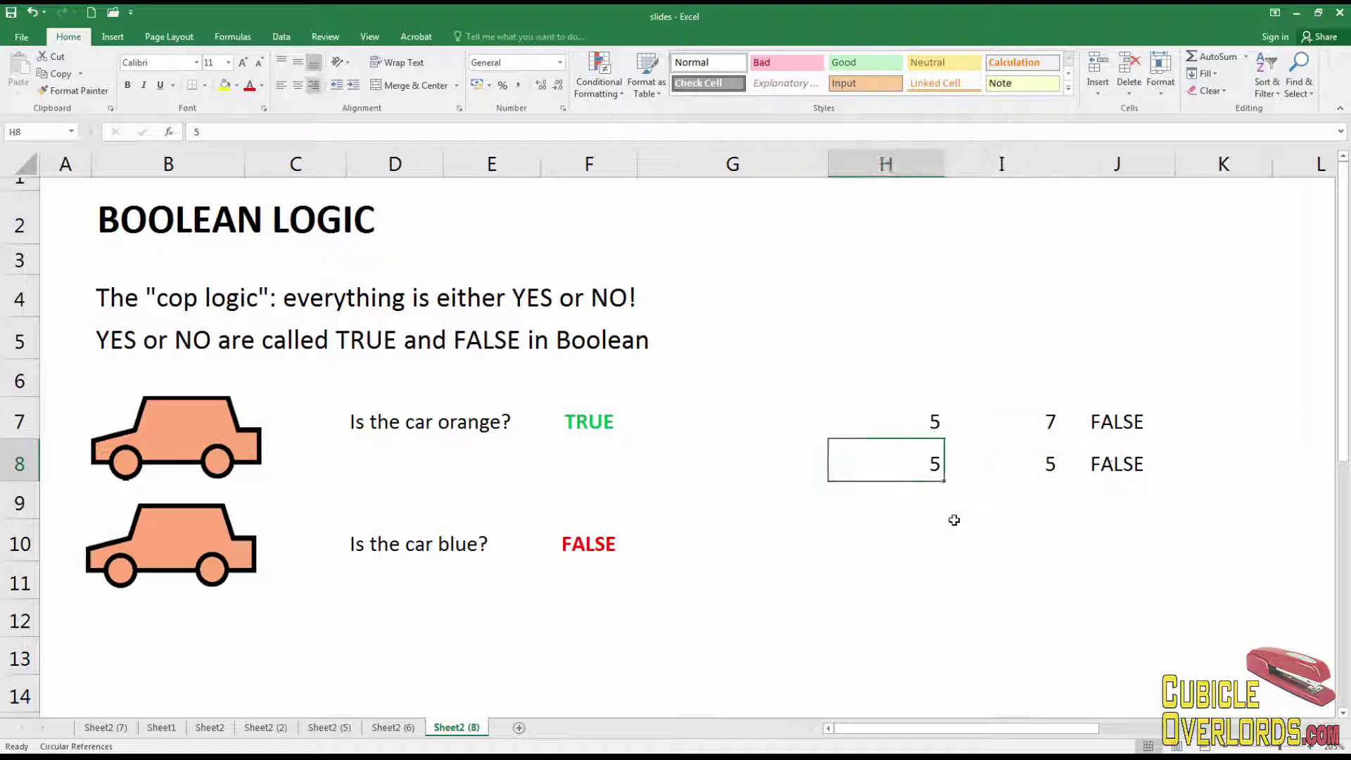
text(5,)
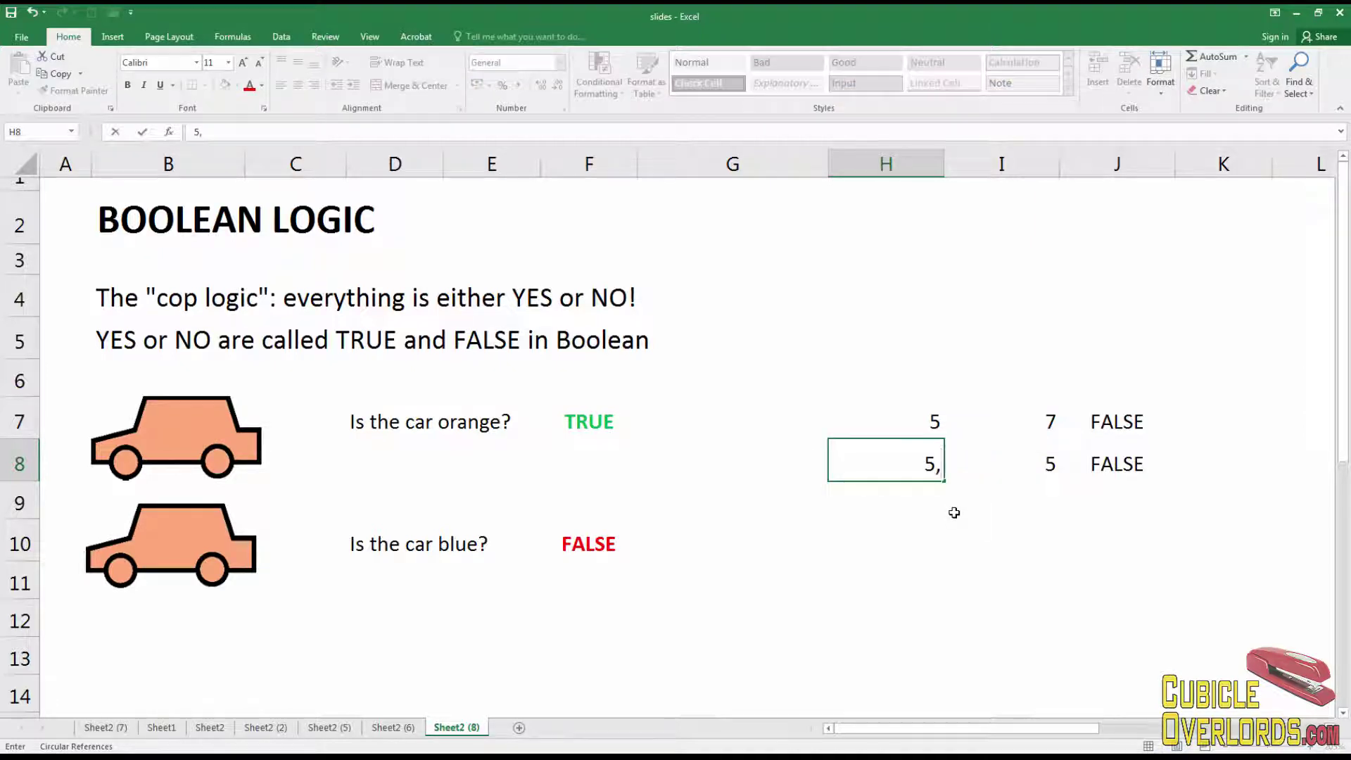
text(001)
key(Return)
click(1123, 464)
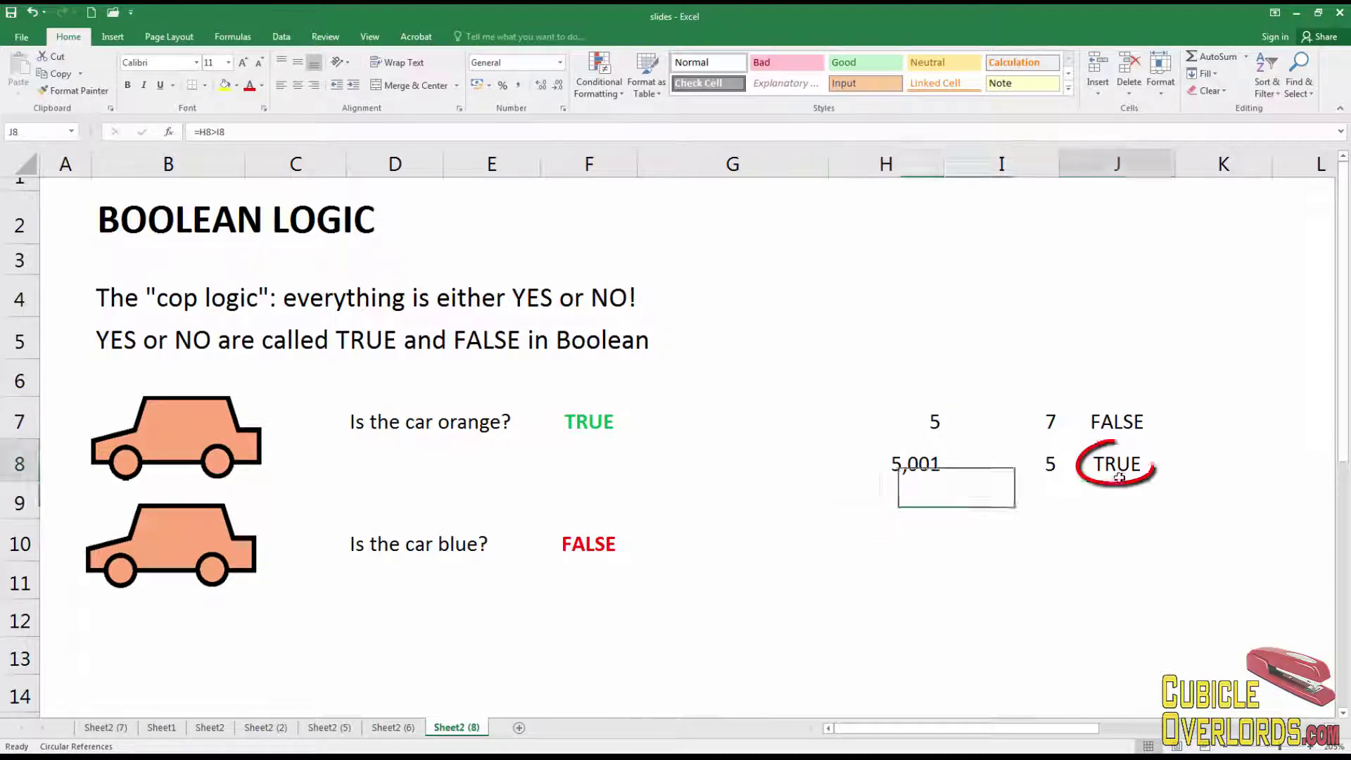
click(921, 461)
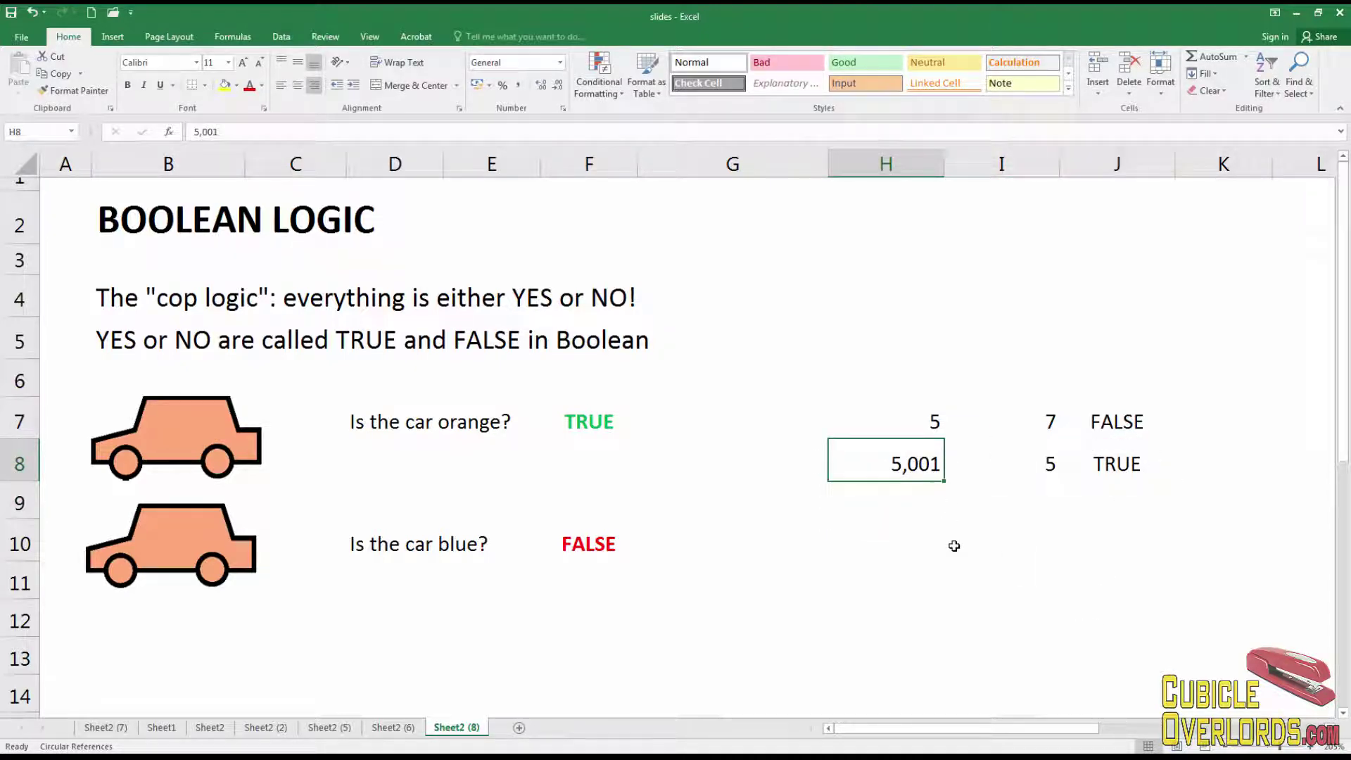
text(5)
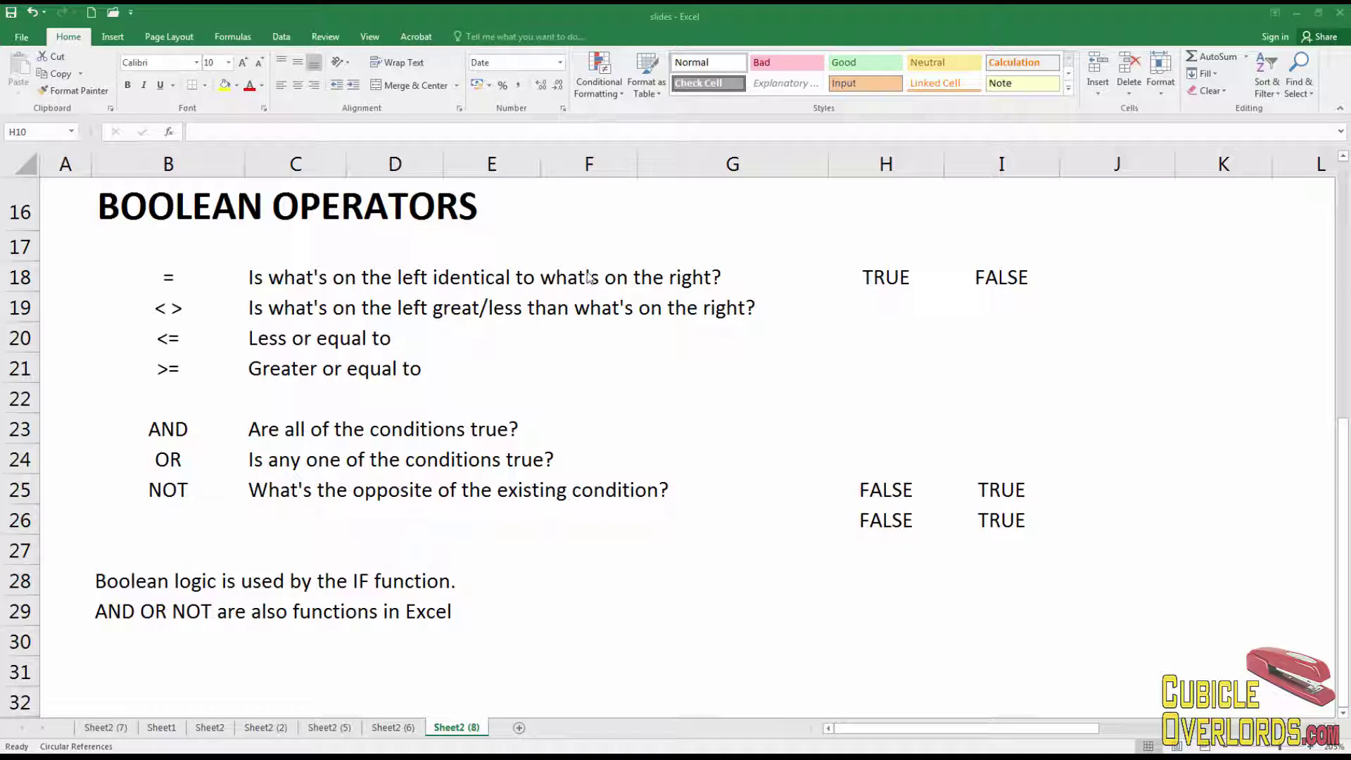
click(171, 278)
click(172, 308)
click(172, 339)
click(176, 380)
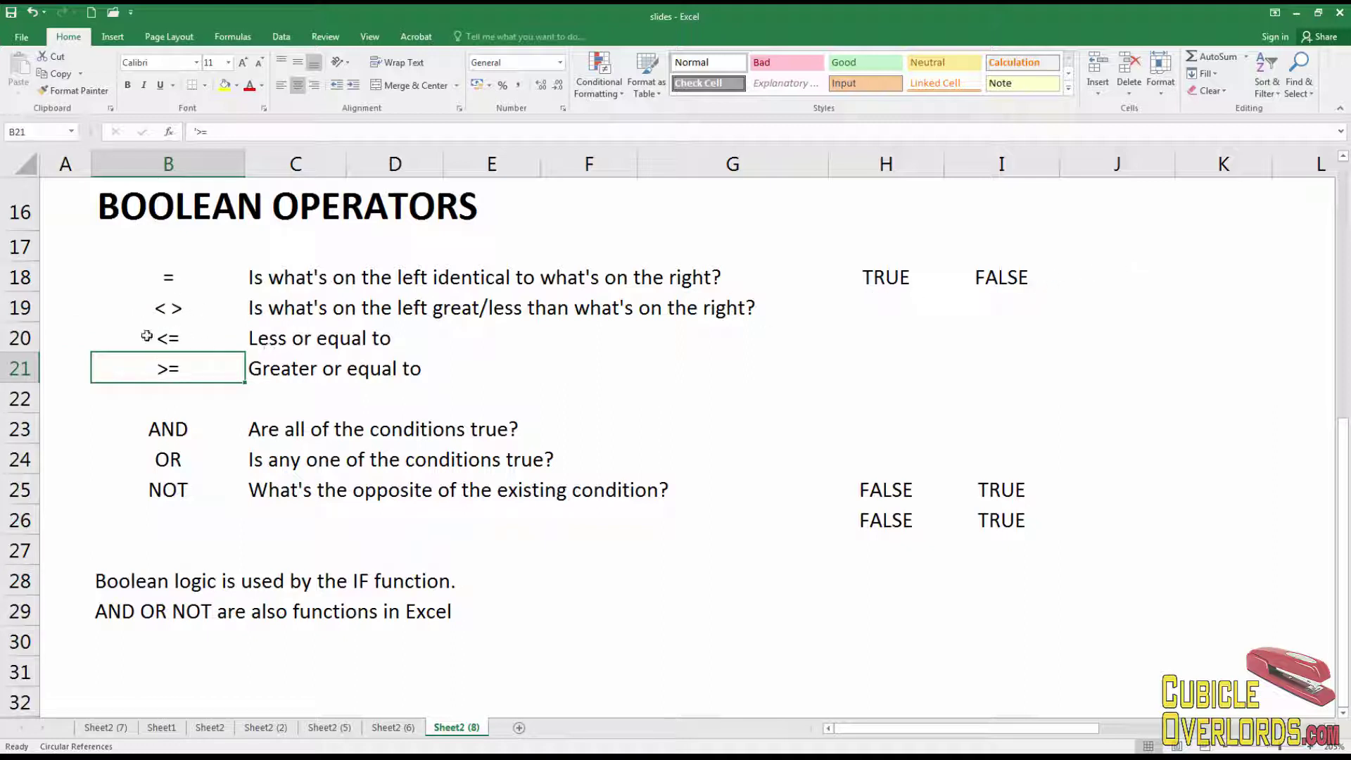
click(251, 279)
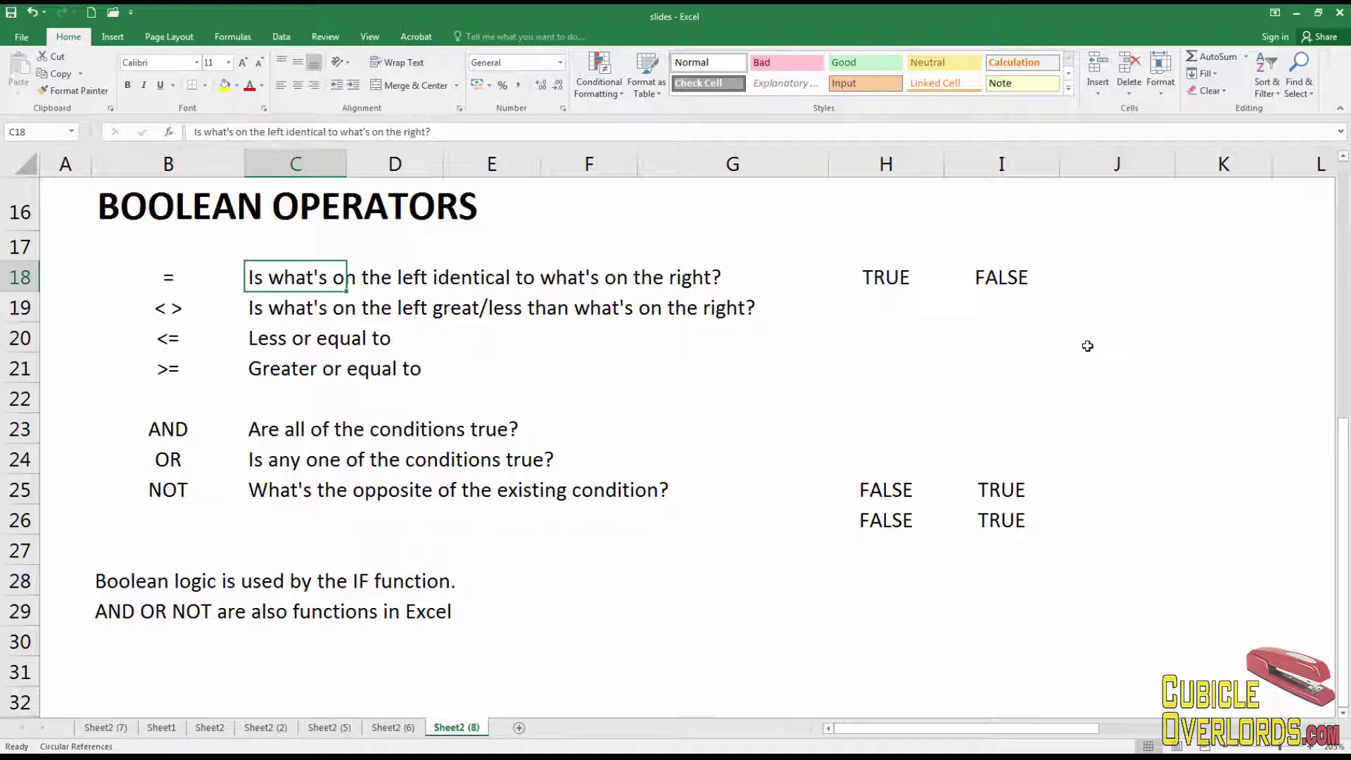
click(170, 279)
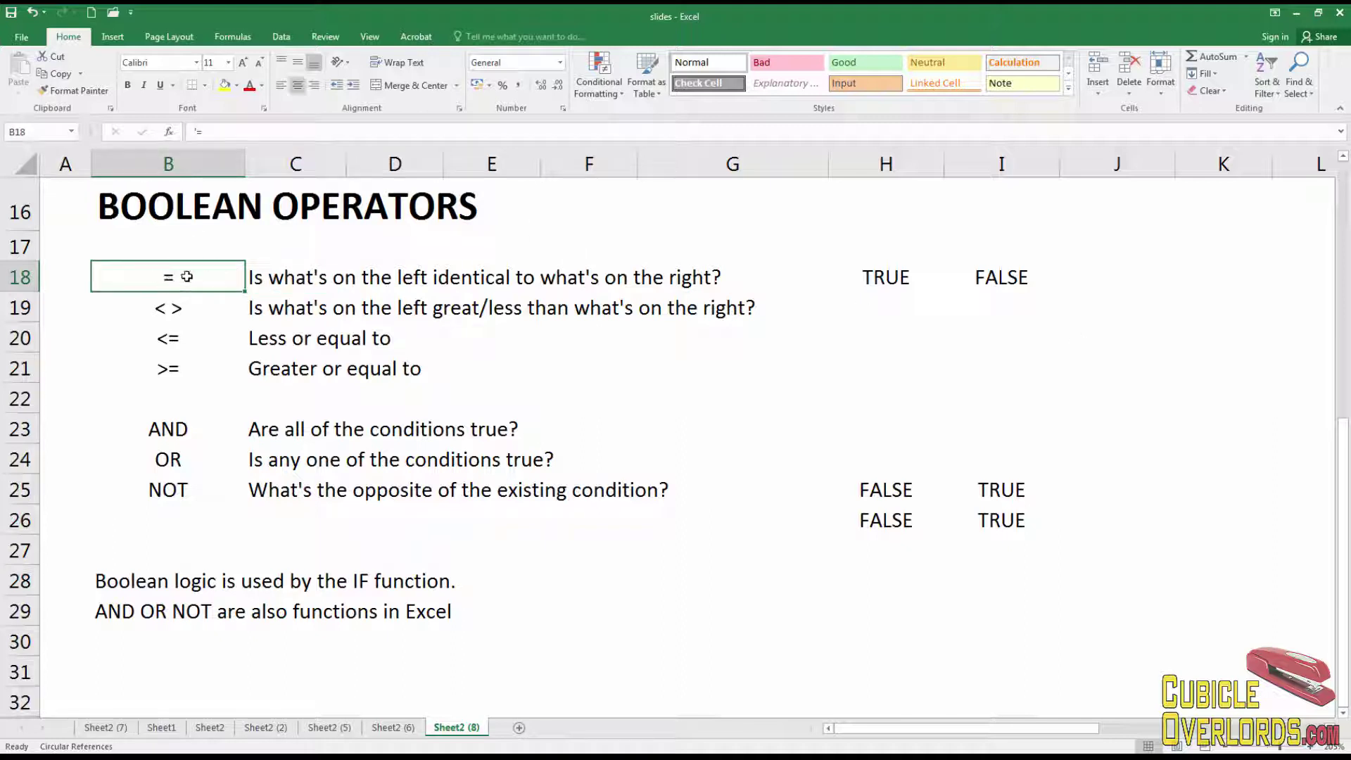
click(885, 289)
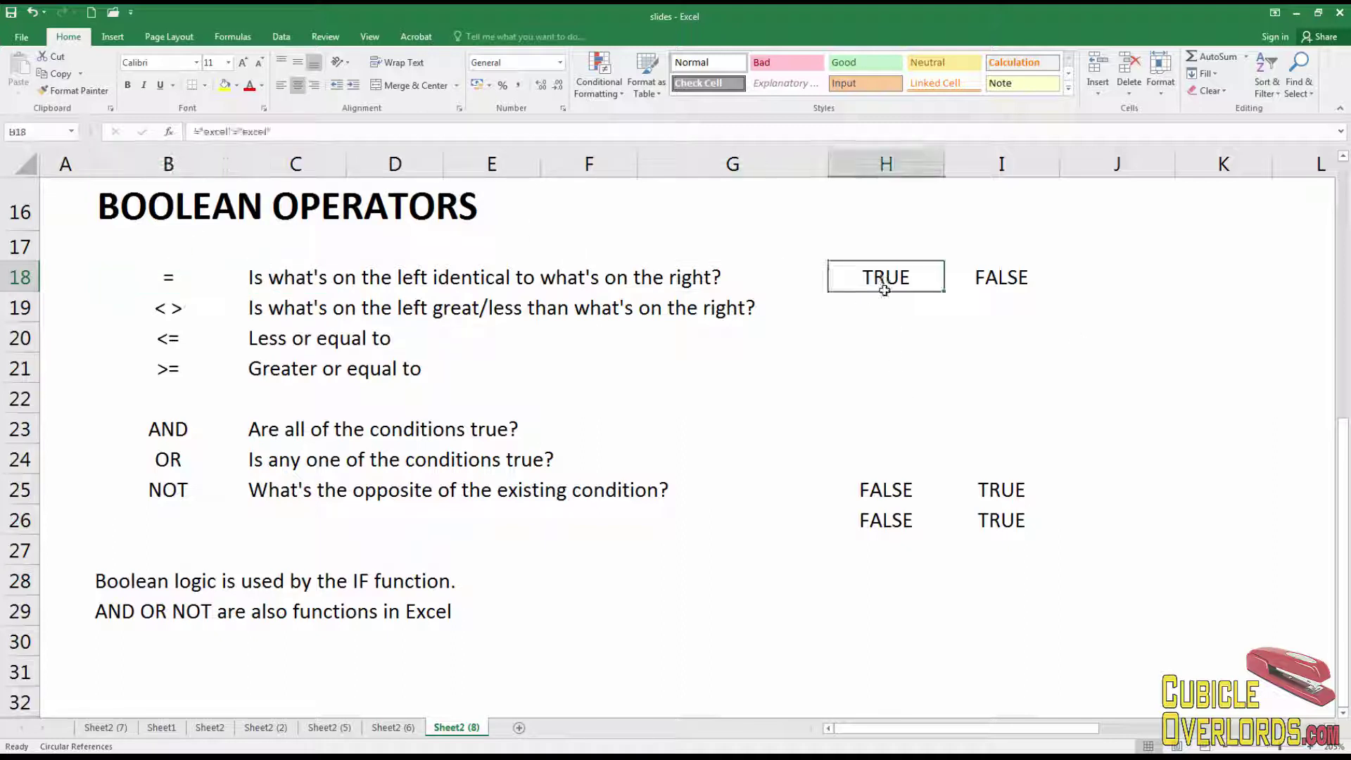
click(604, 367)
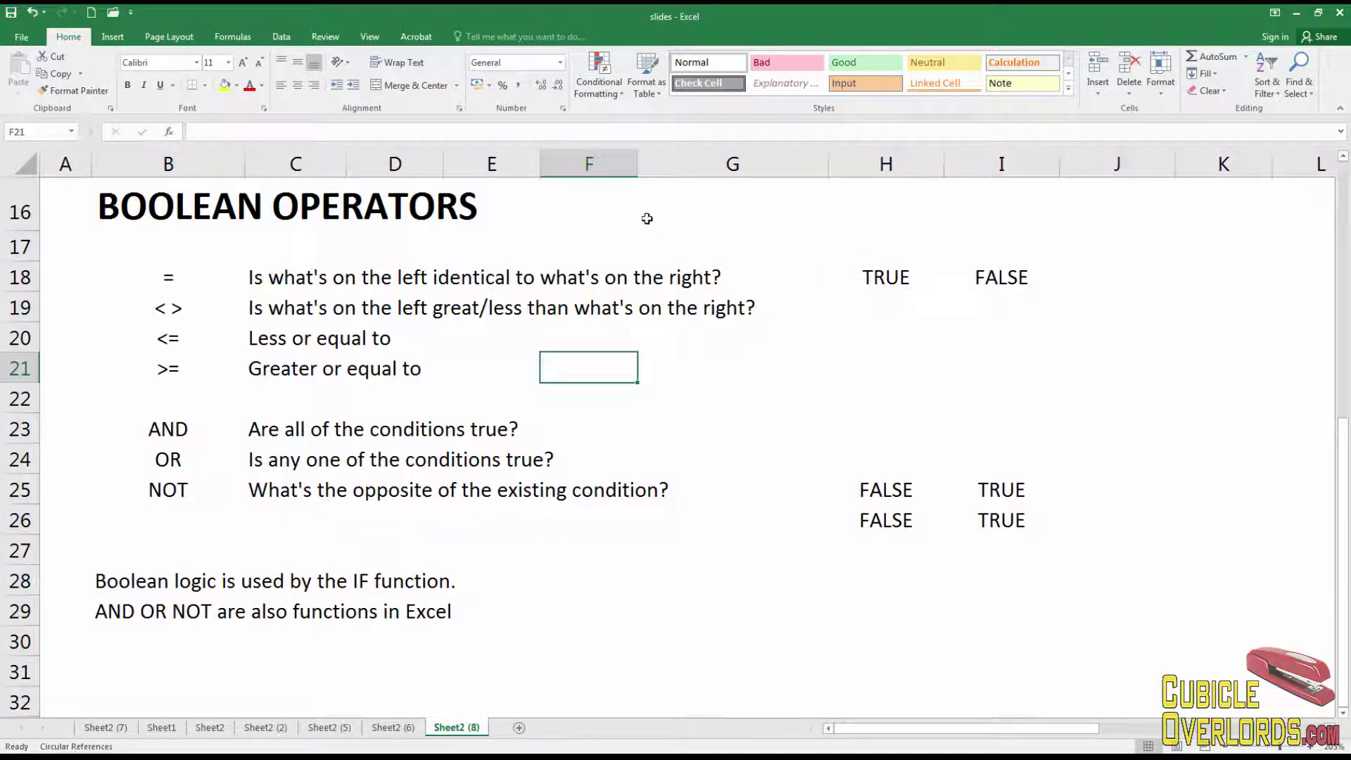
click(736, 215)
click(1065, 389)
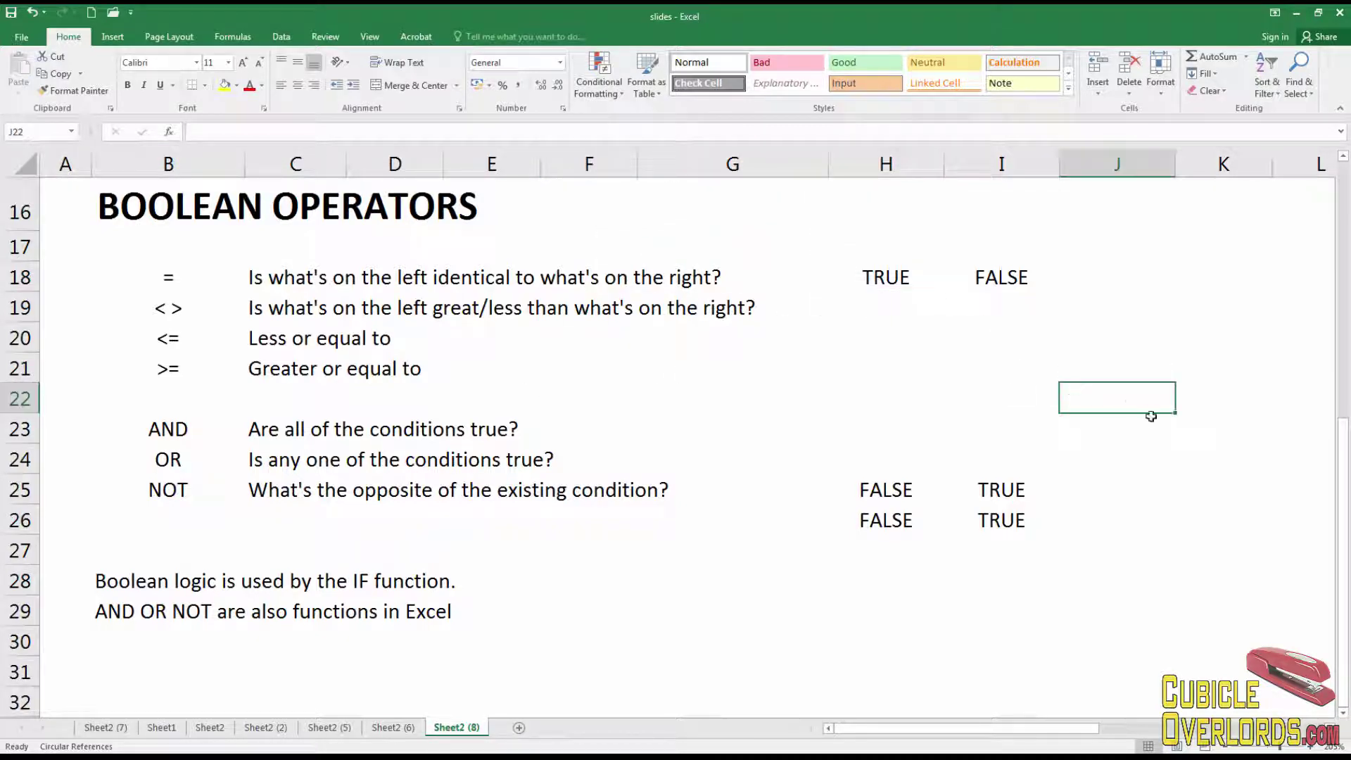
click(172, 278)
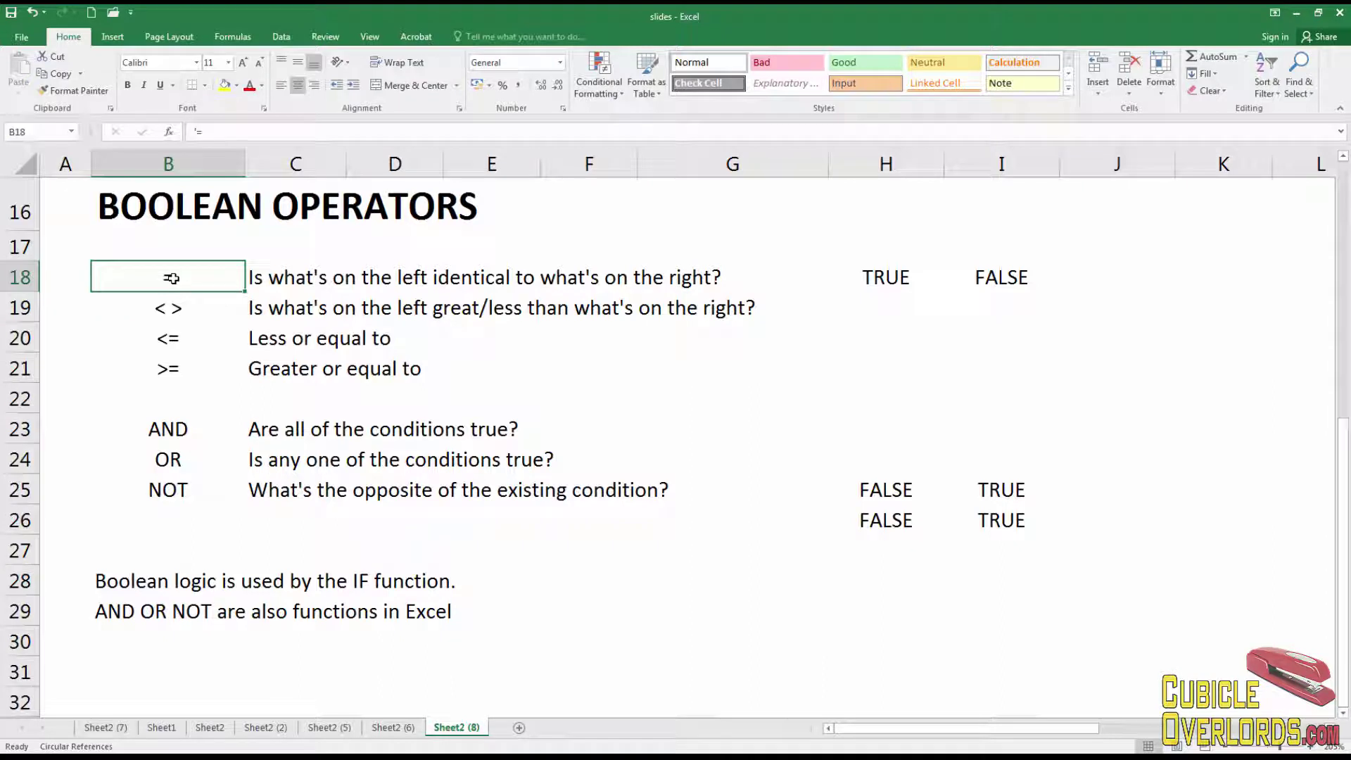